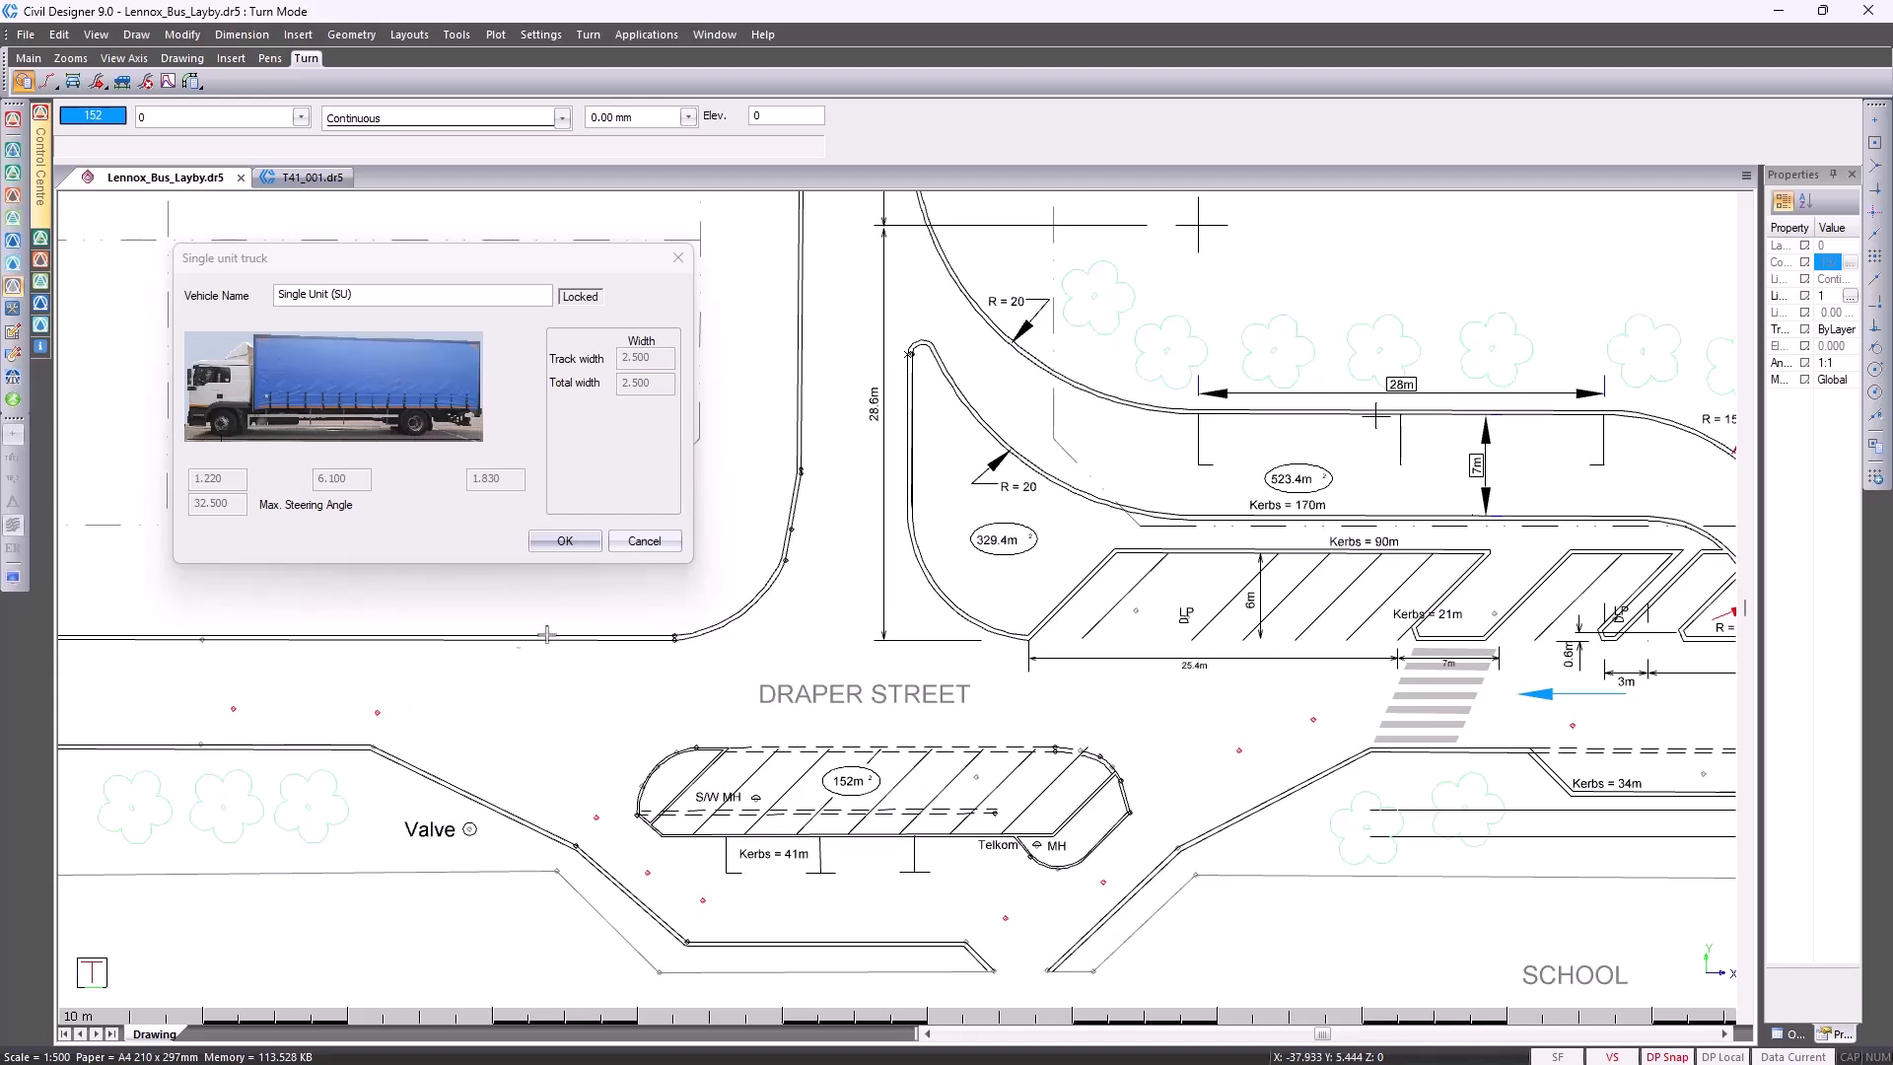
Close the single unit truck's dimensions and view the Turn Setup settings
click(644, 542)
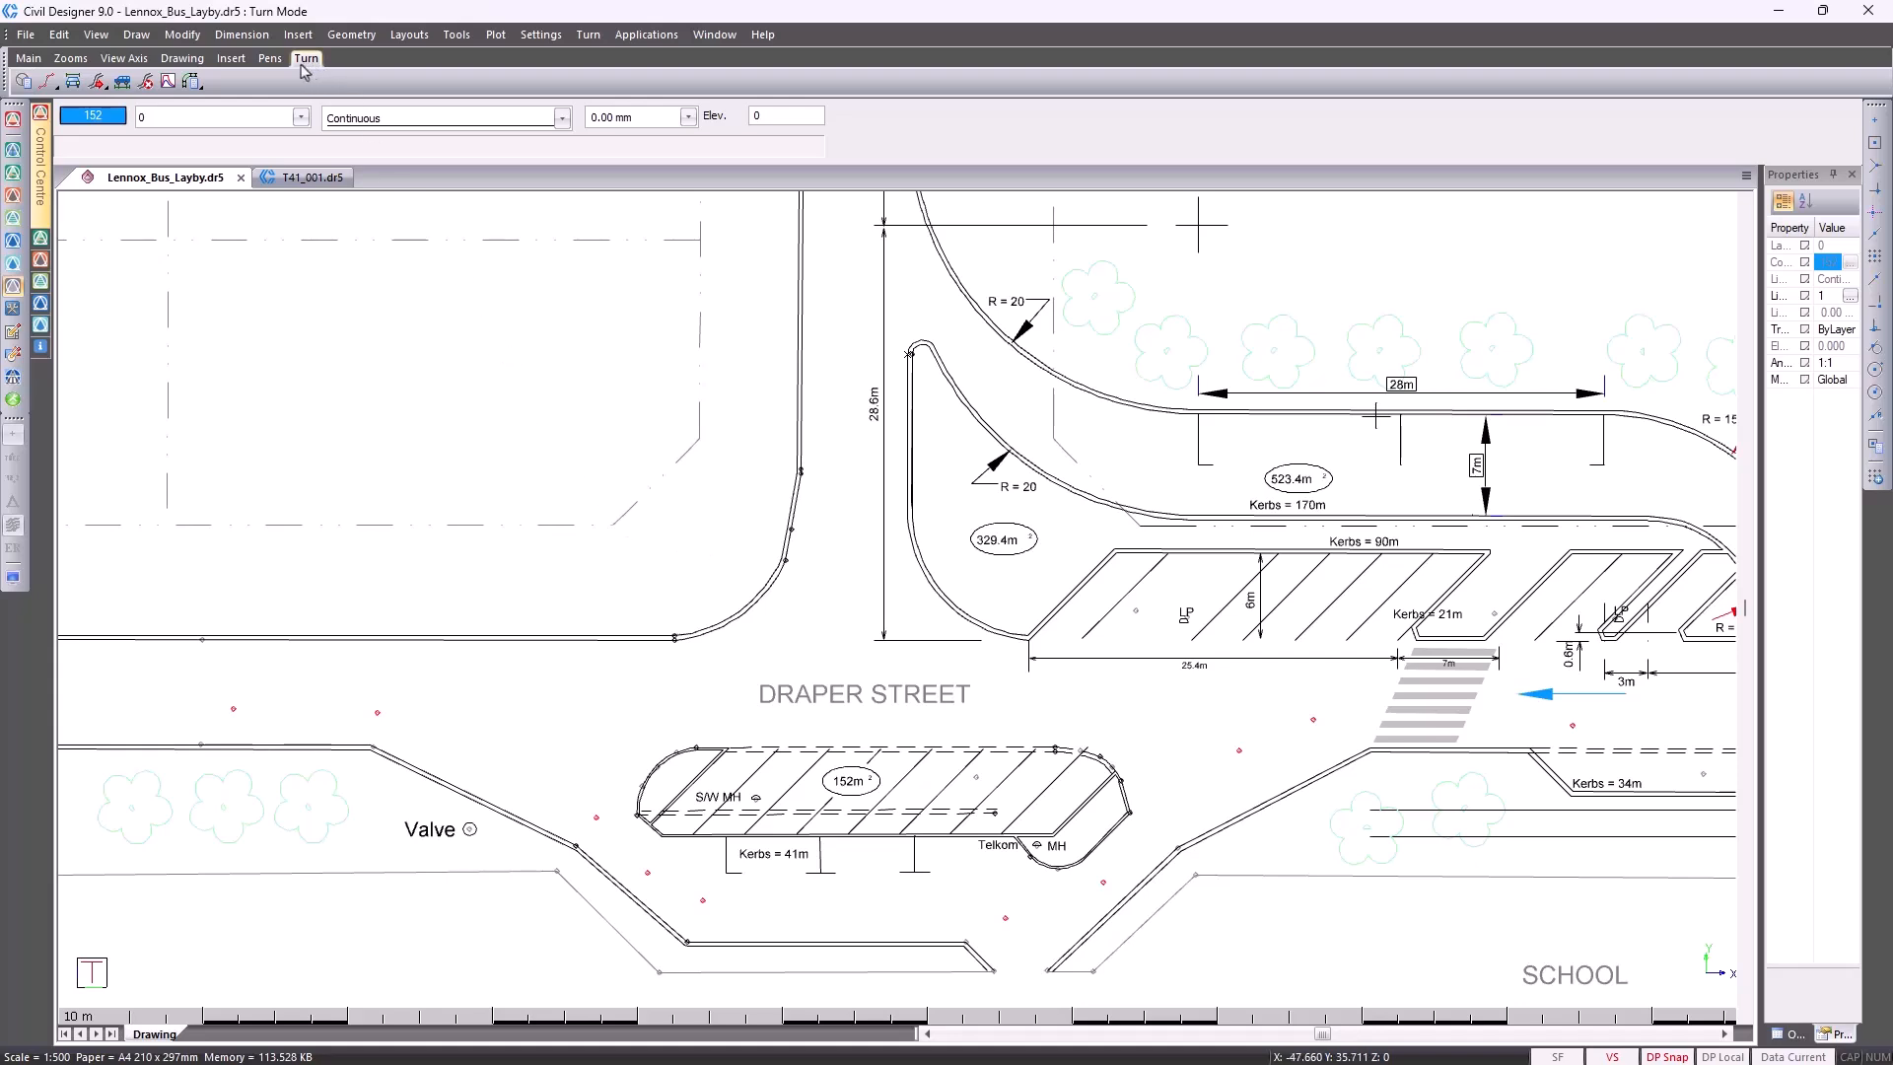
click(22, 80)
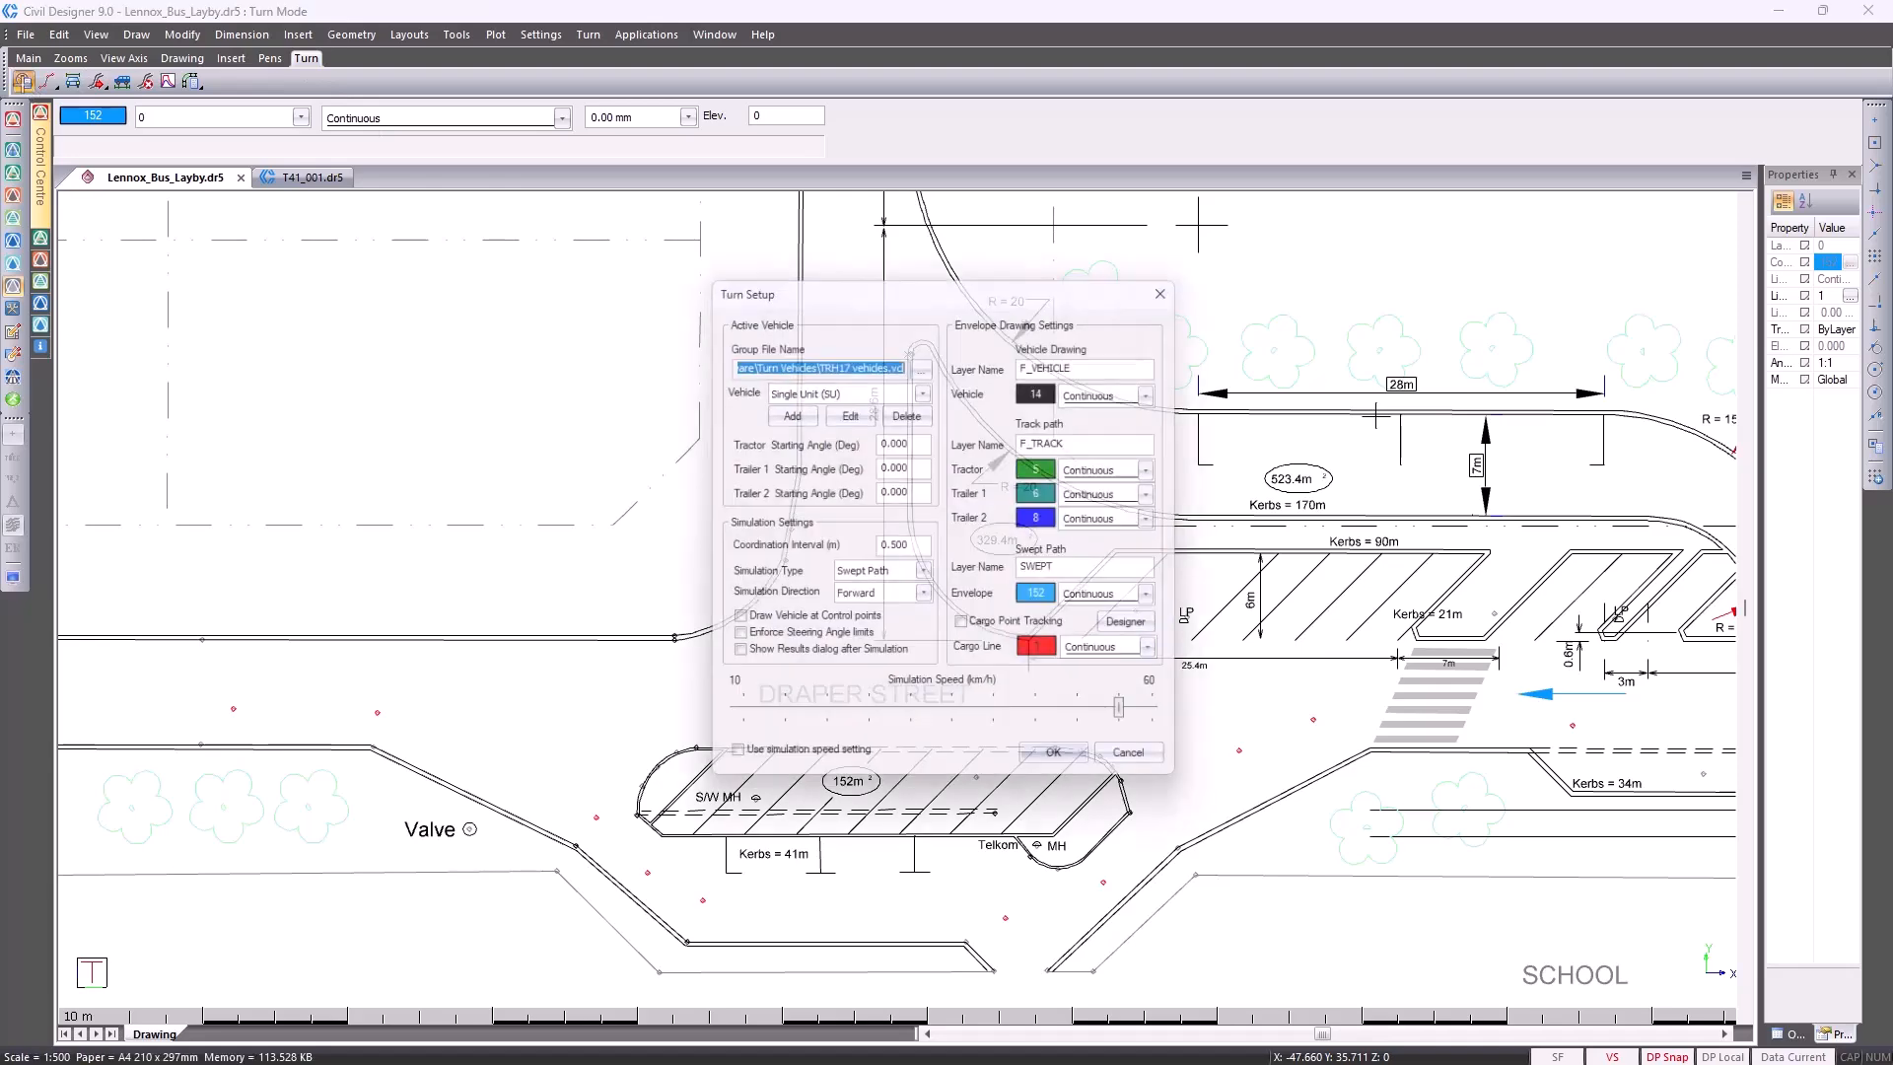
click(1141, 766)
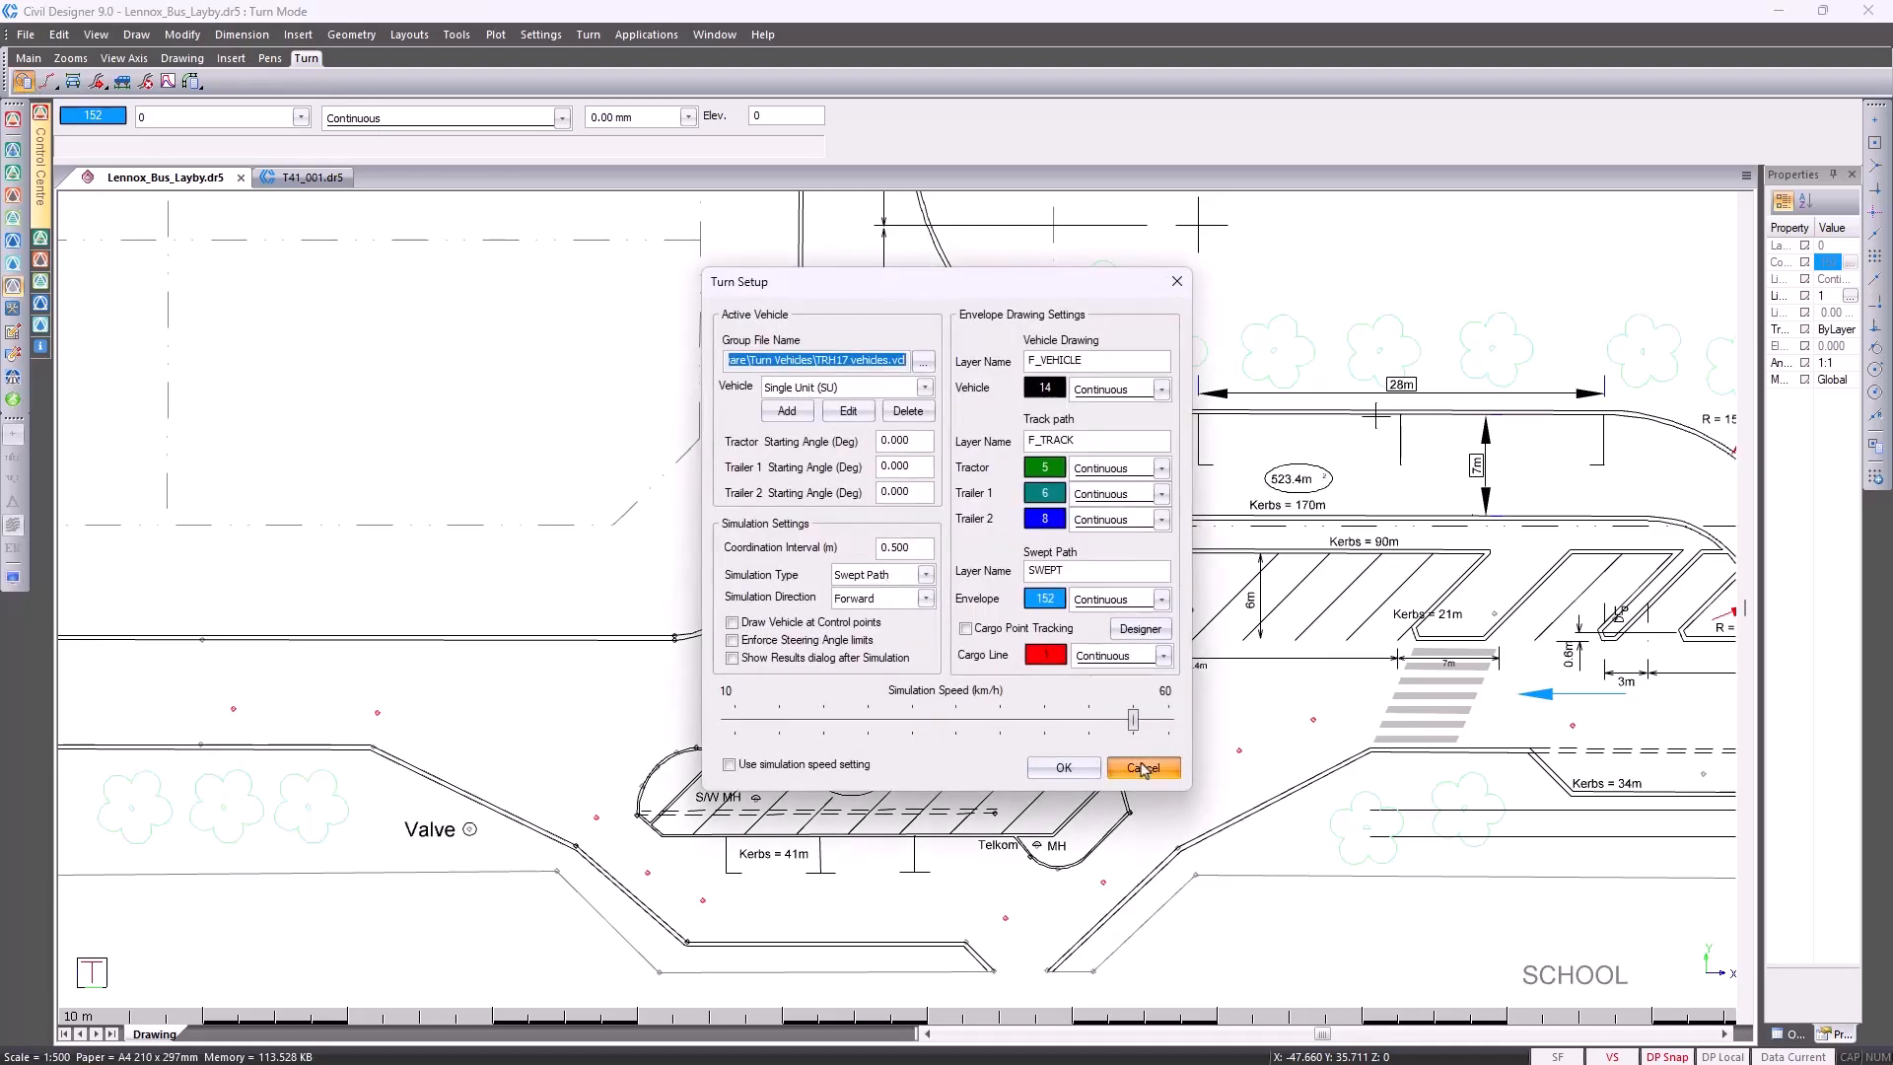
Load the vehicle library TRH17 vehicles.vcl as the group file in the Turn Setup
click(633, 35)
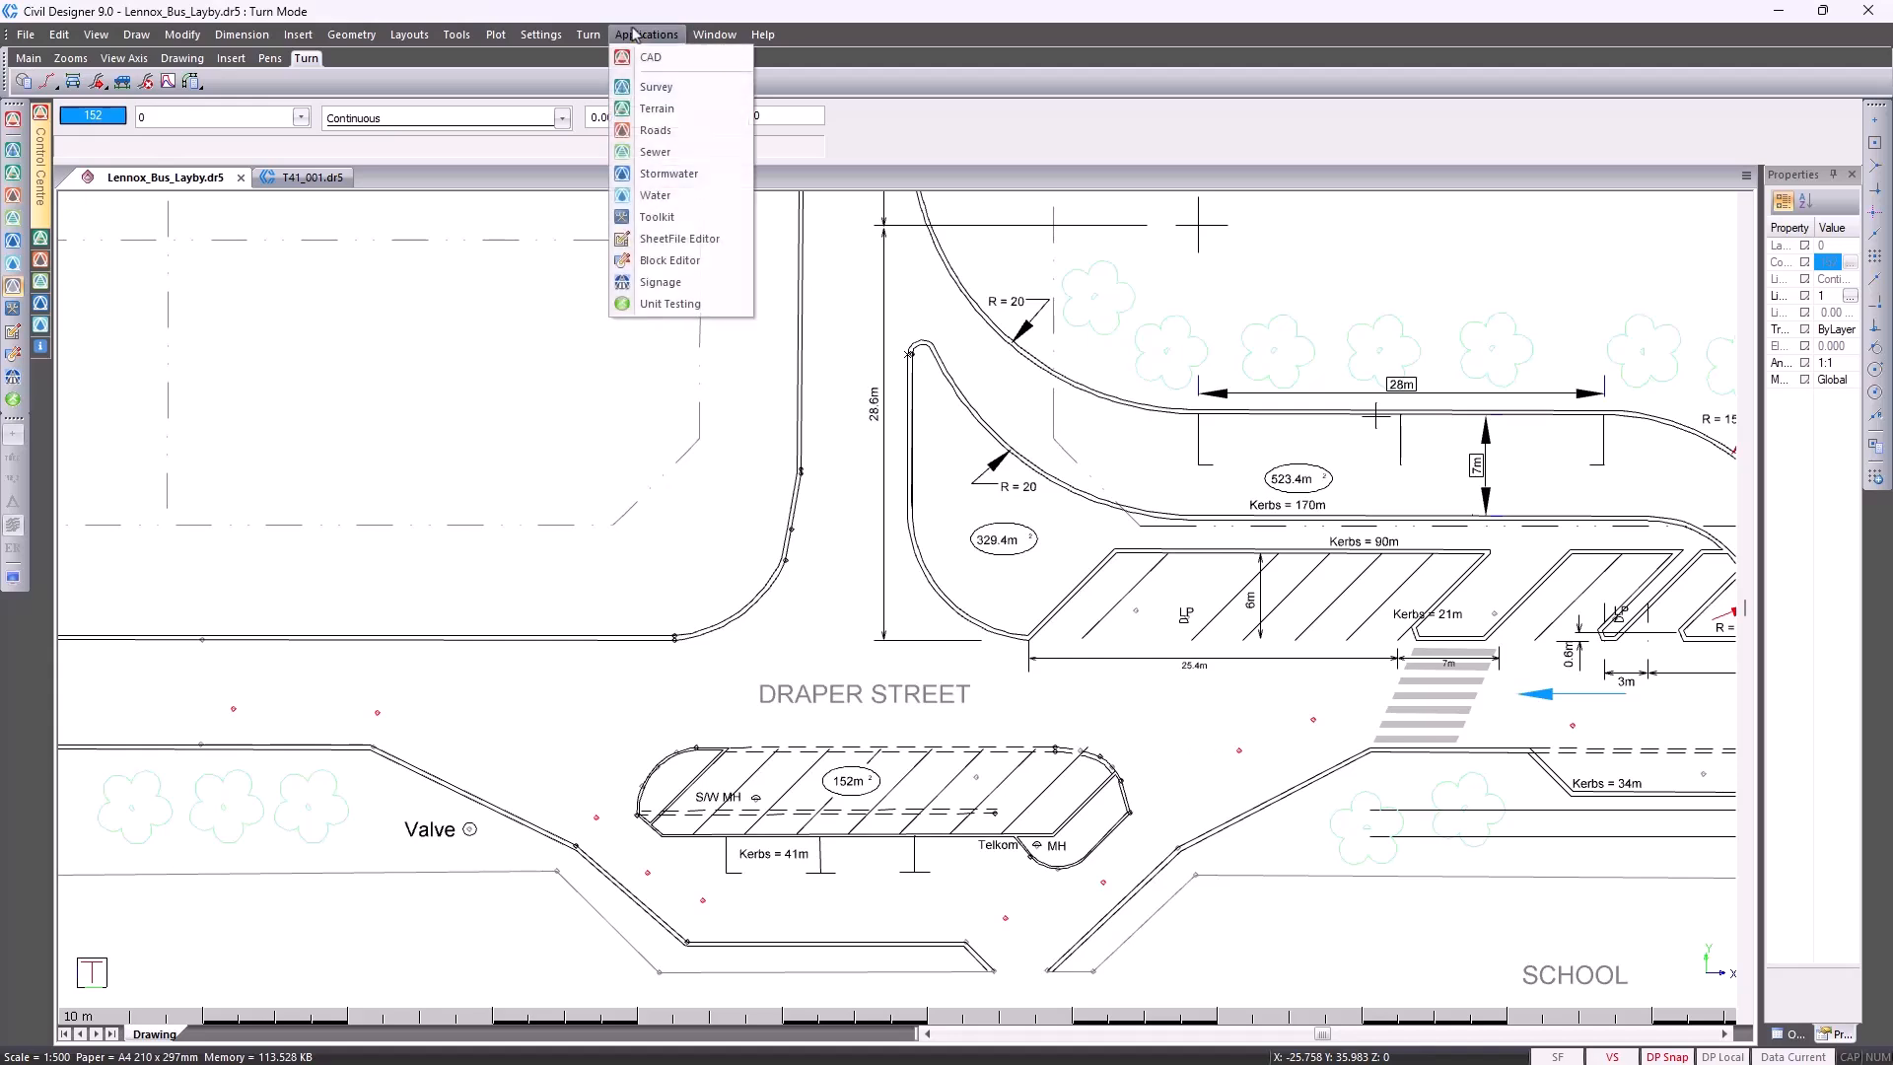
mouse_move(588, 35)
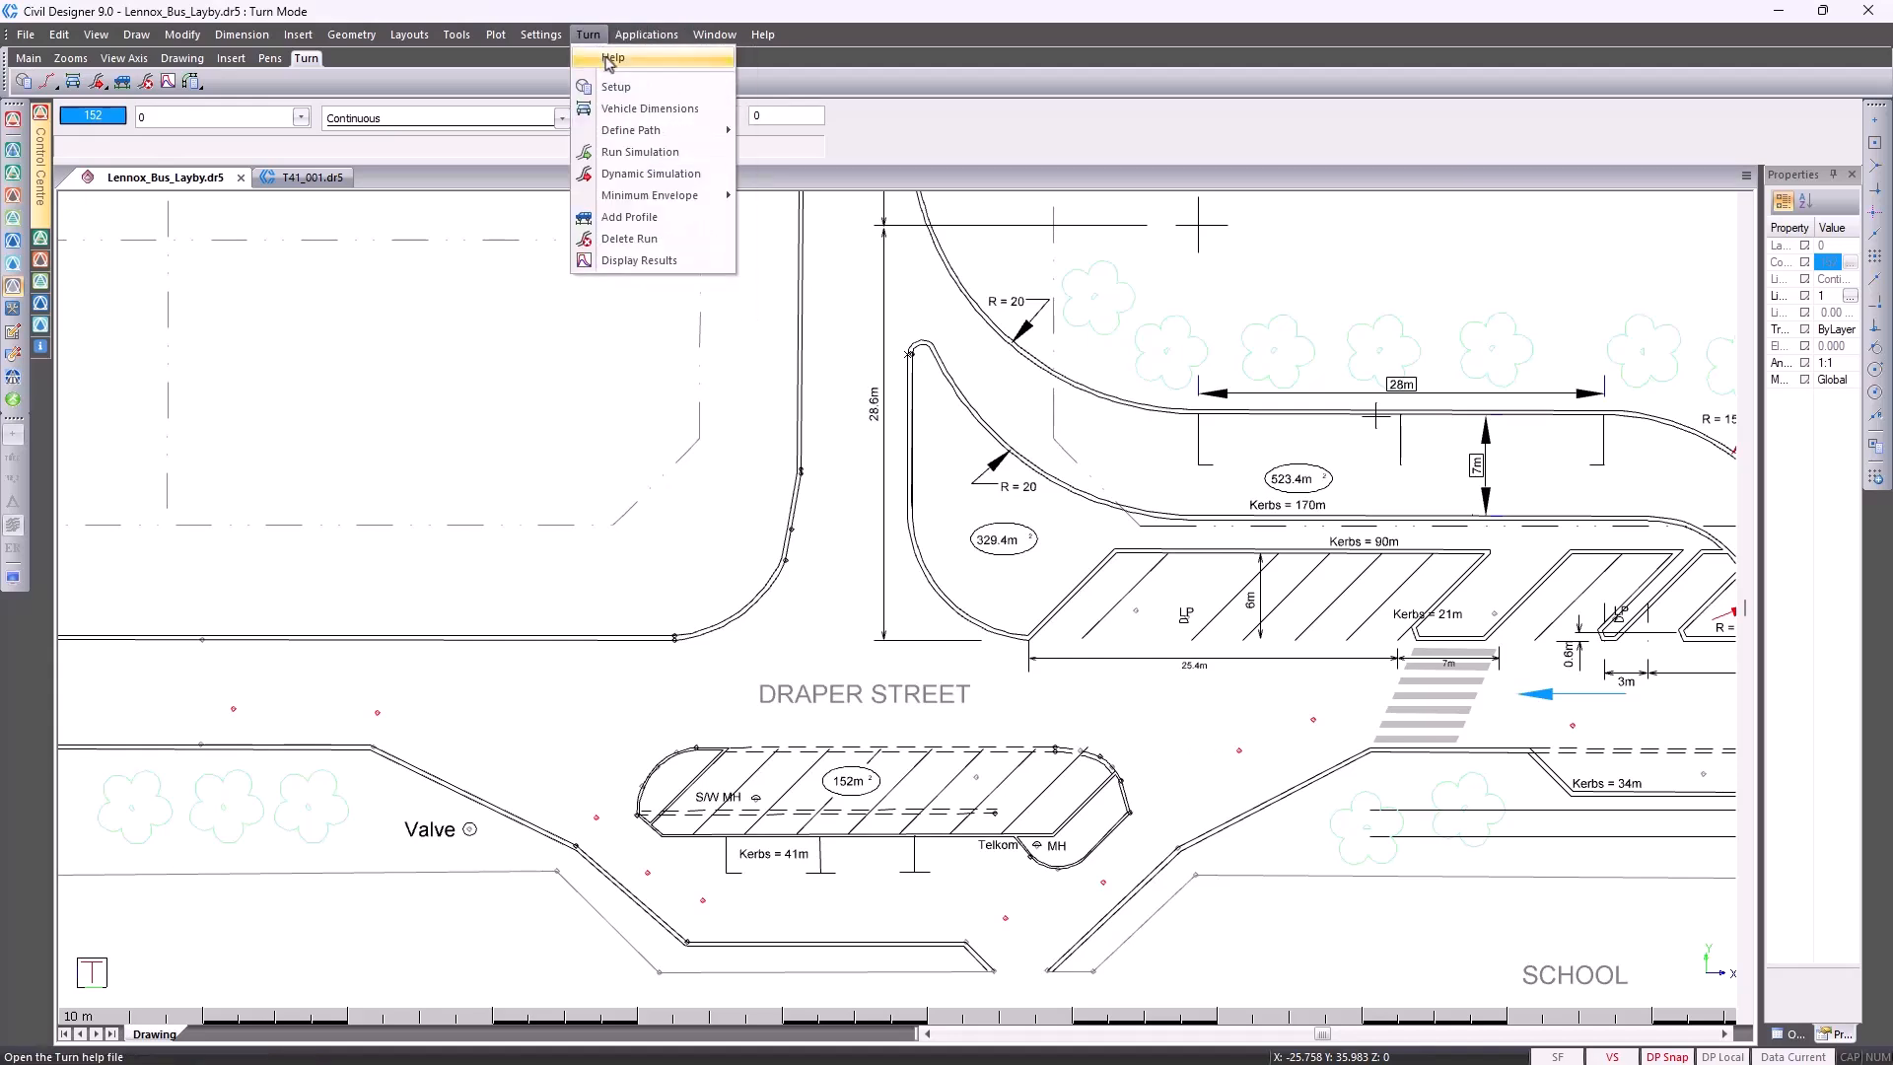
click(663, 100)
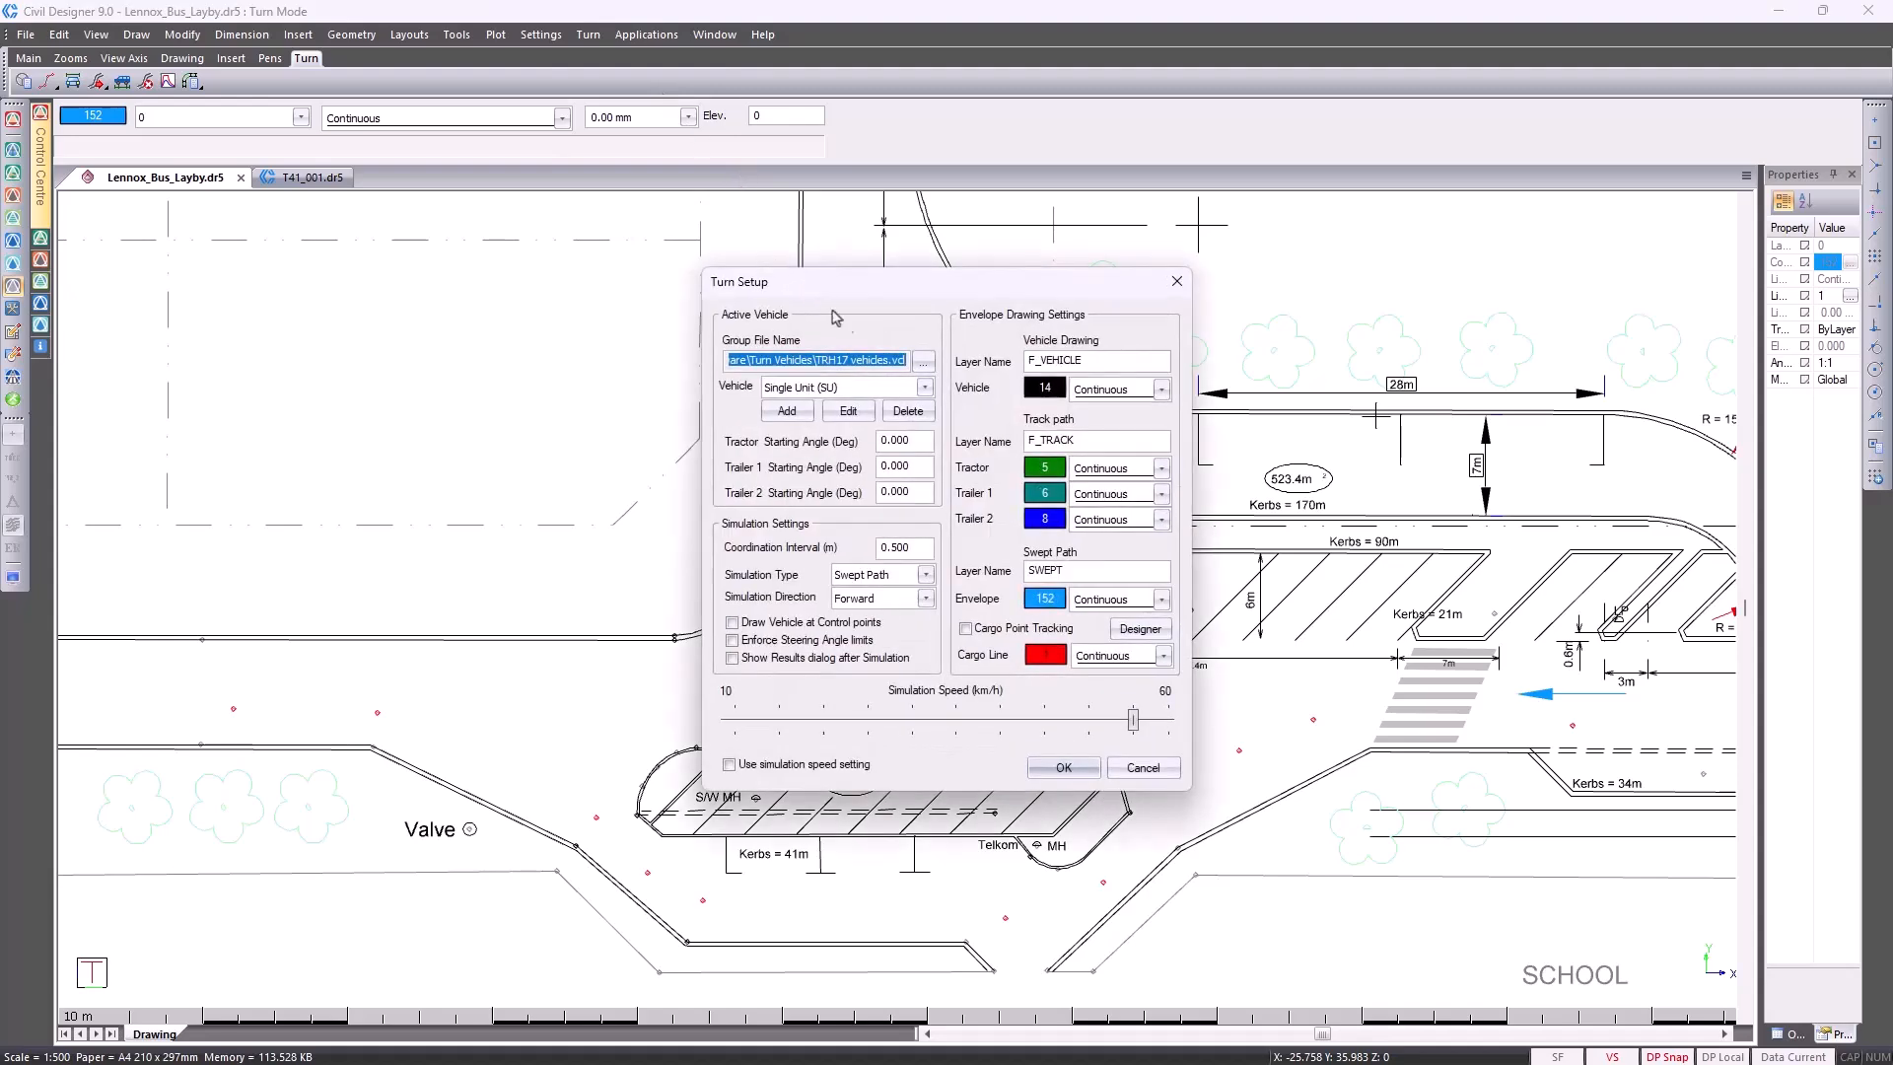
click(923, 361)
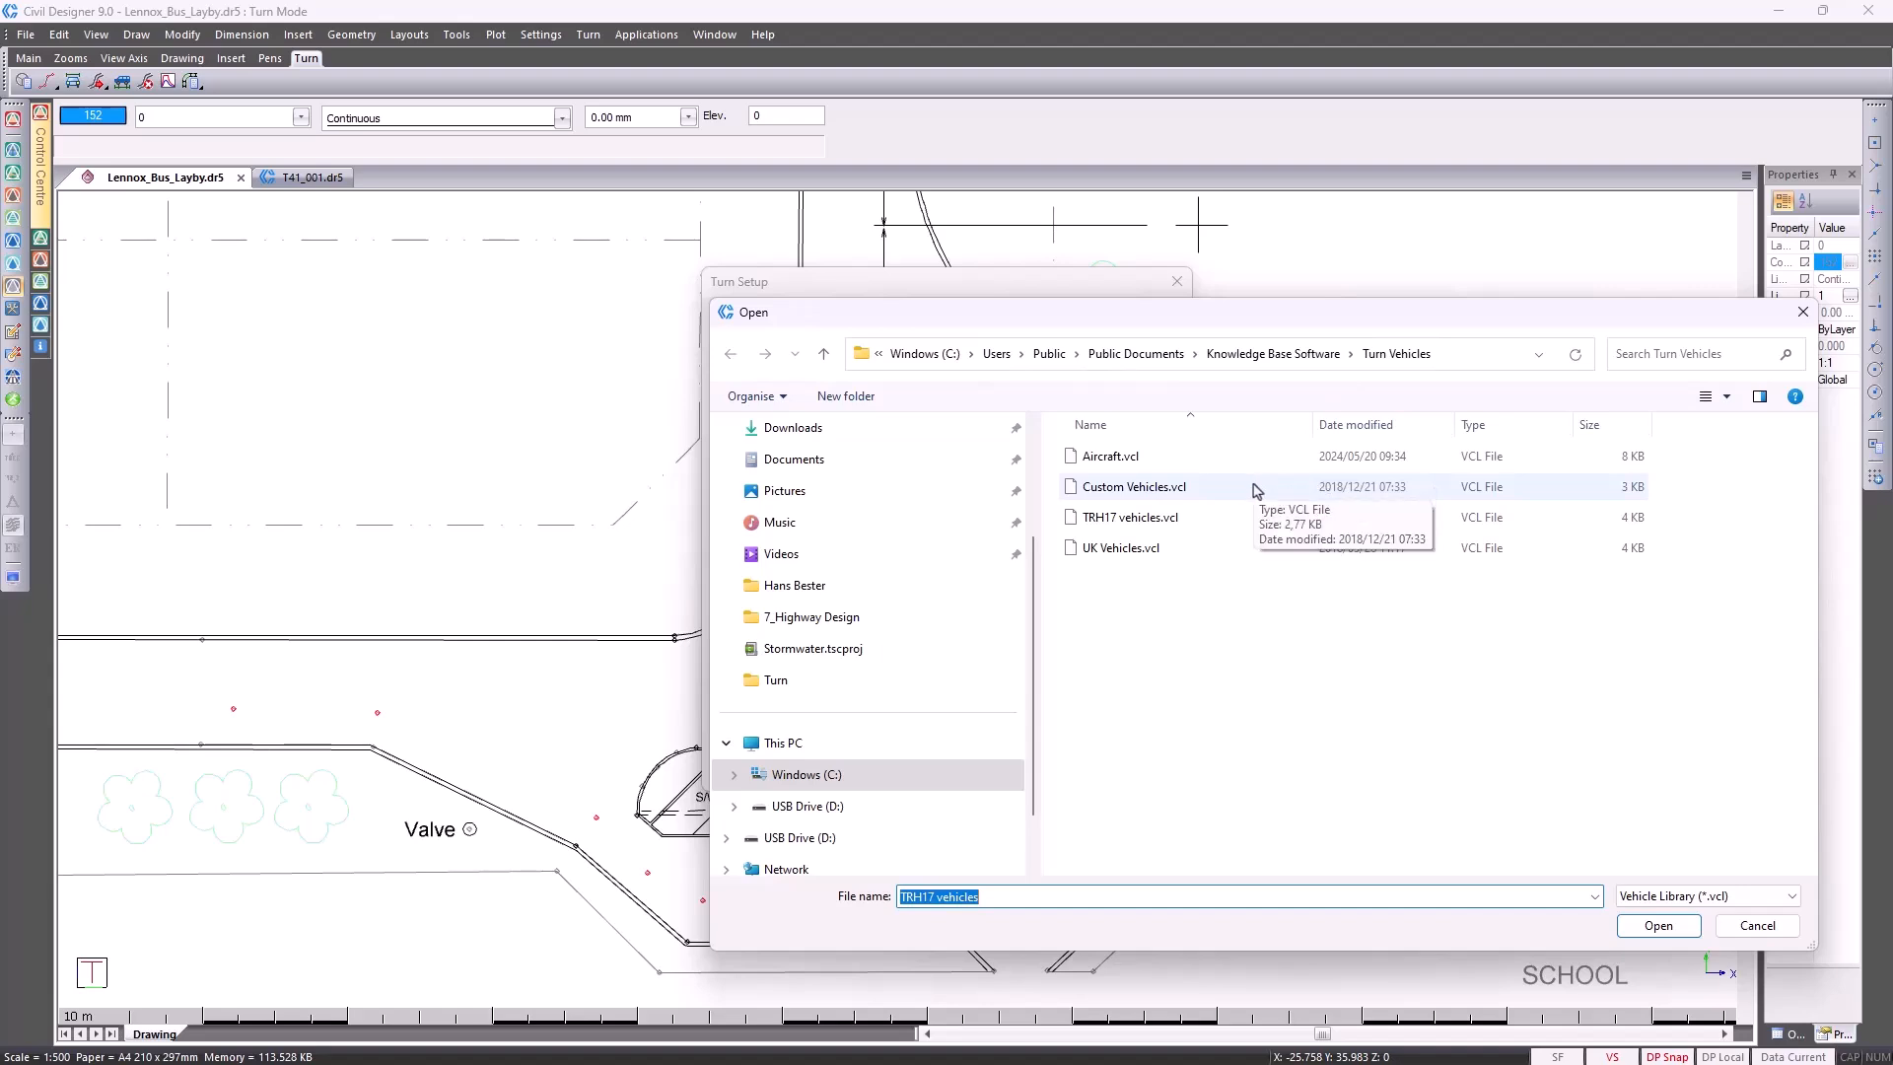
click(1238, 531)
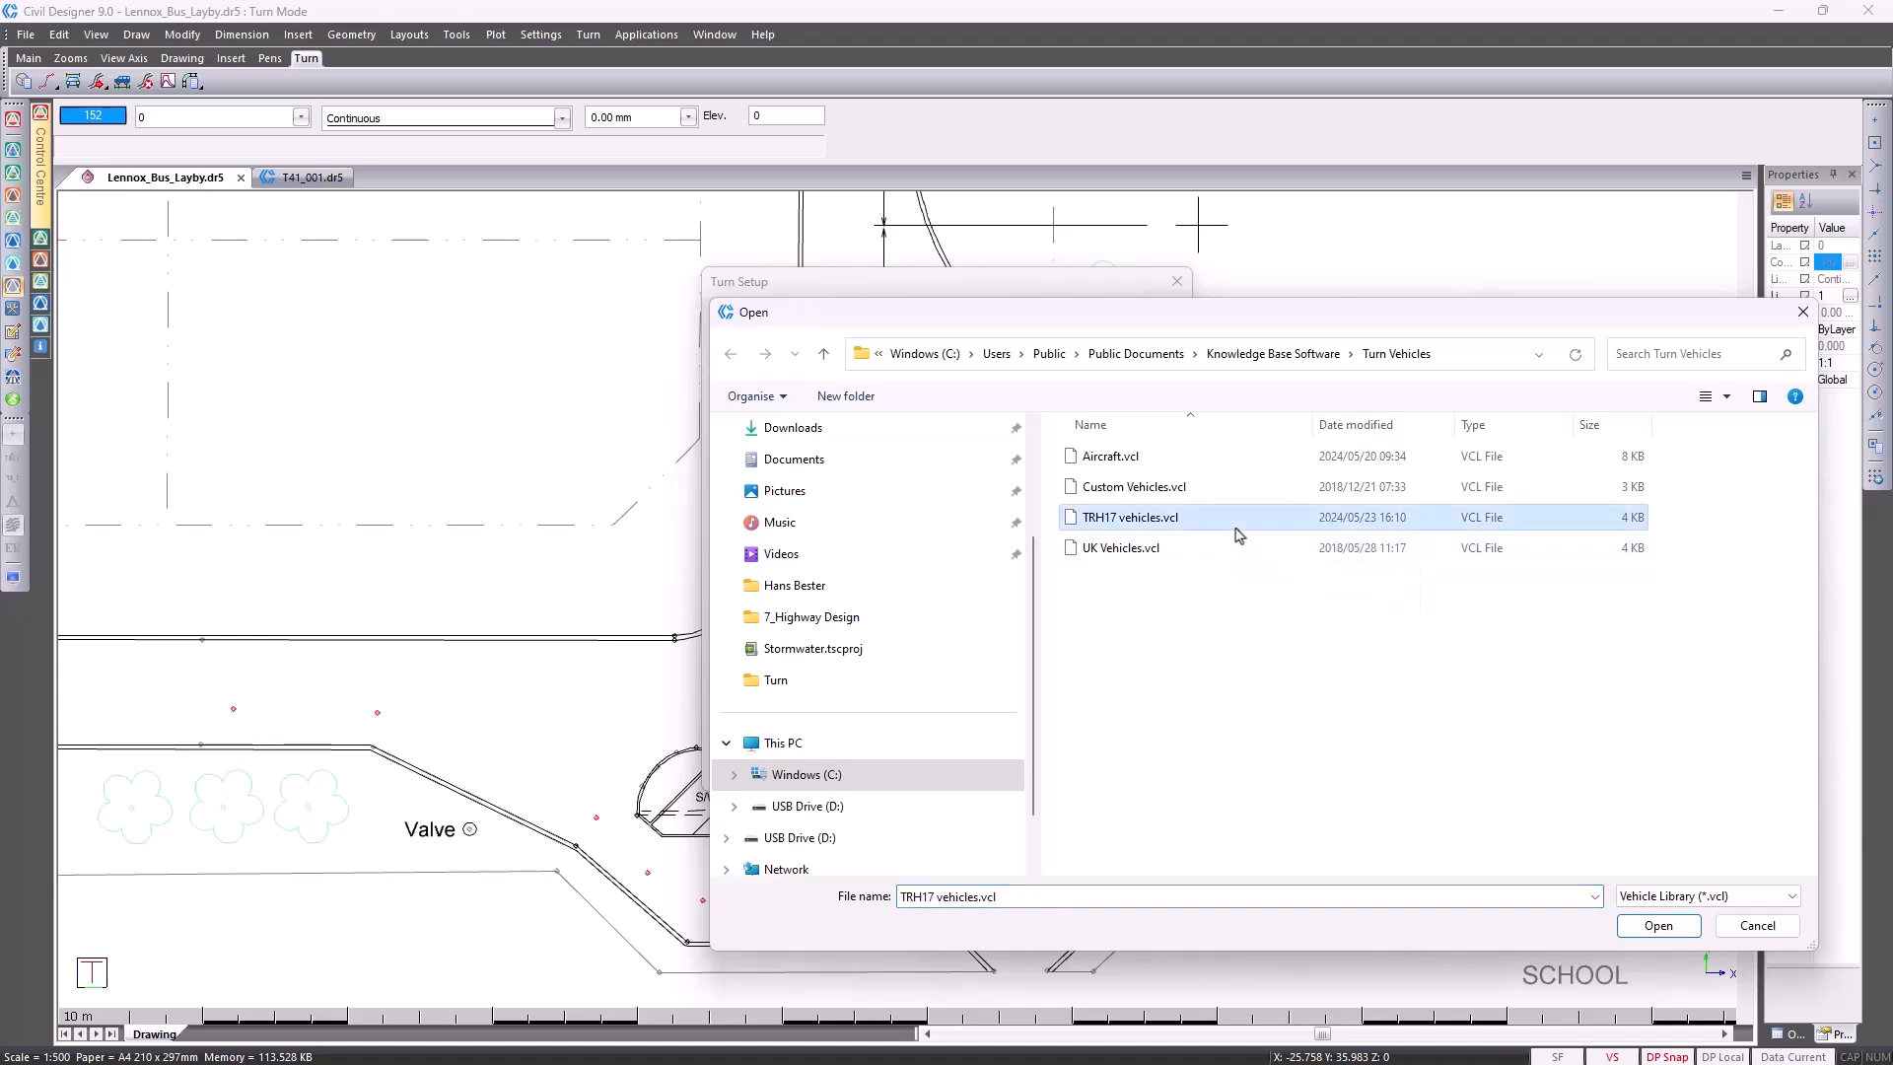
double_click(1239, 534)
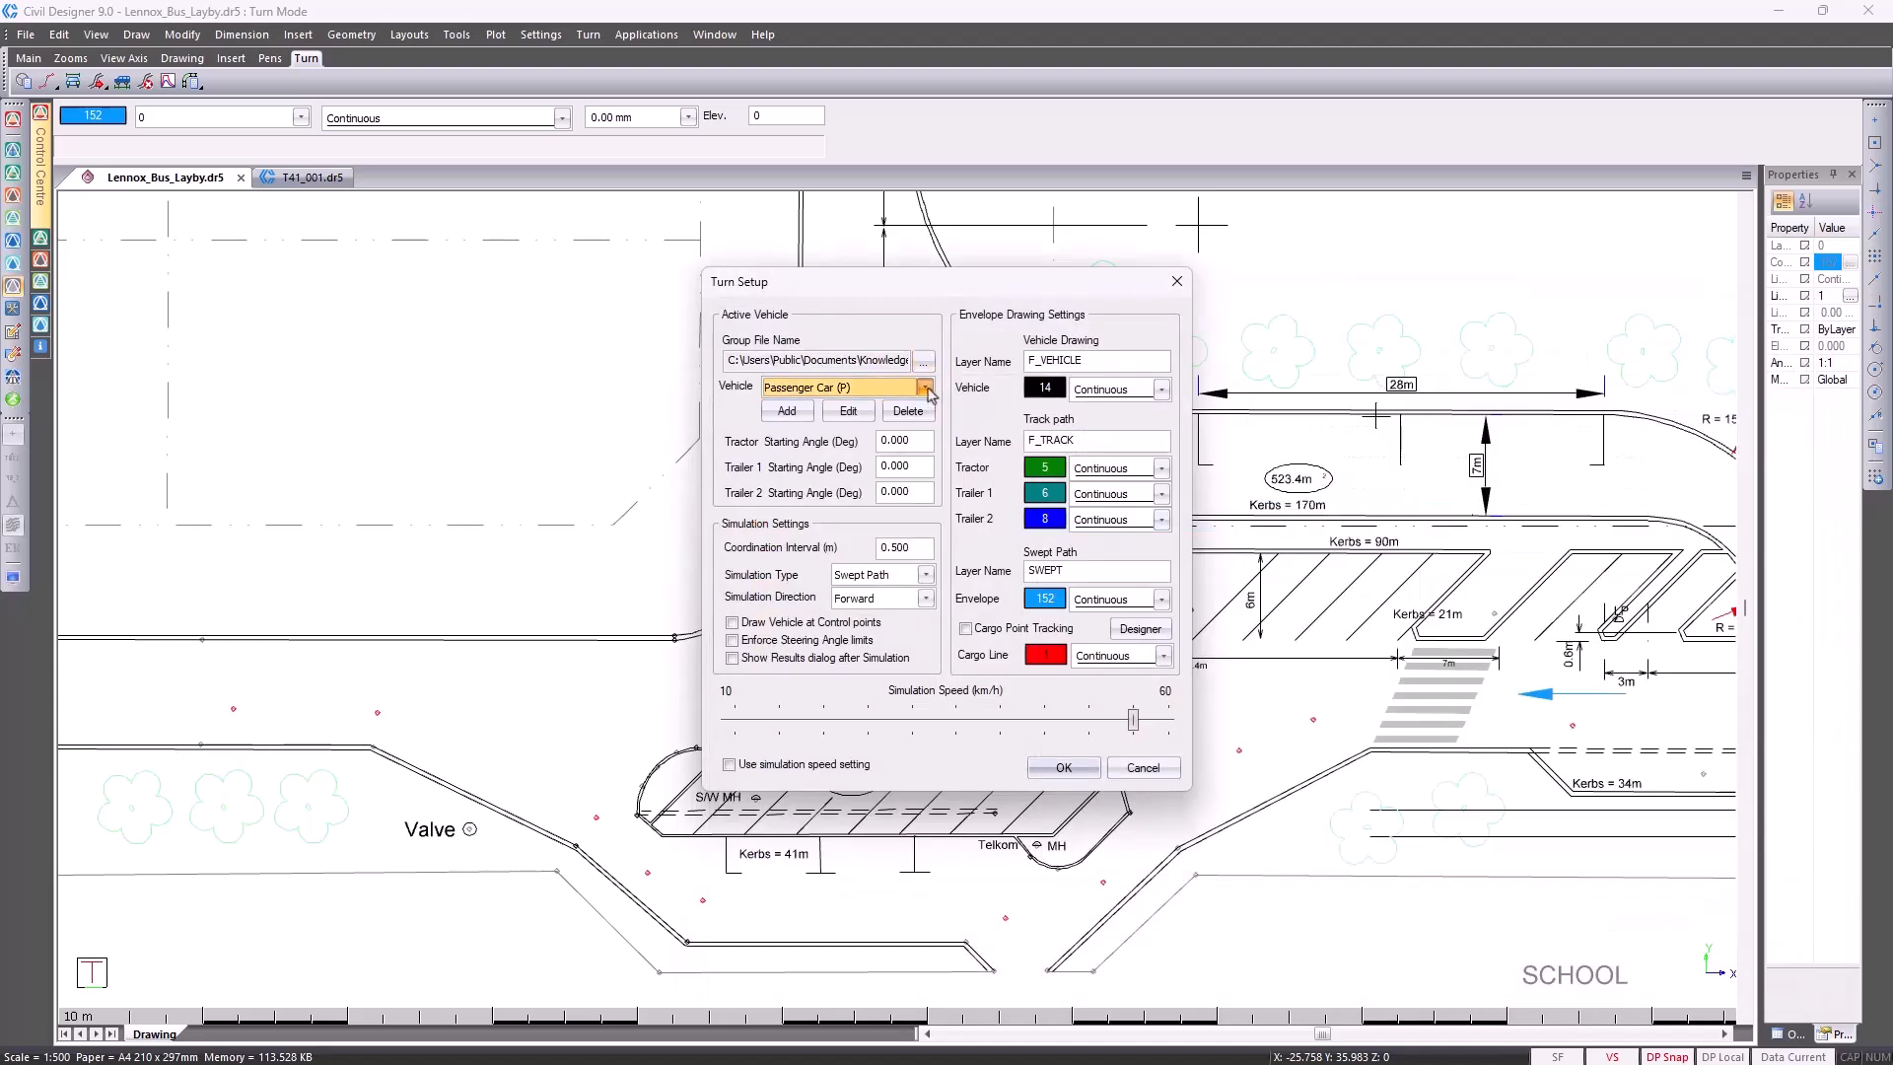
Select the HF 22m Interlink (PS-A-5055A) vehicle and view its dimensions and steering angles
click(925, 388)
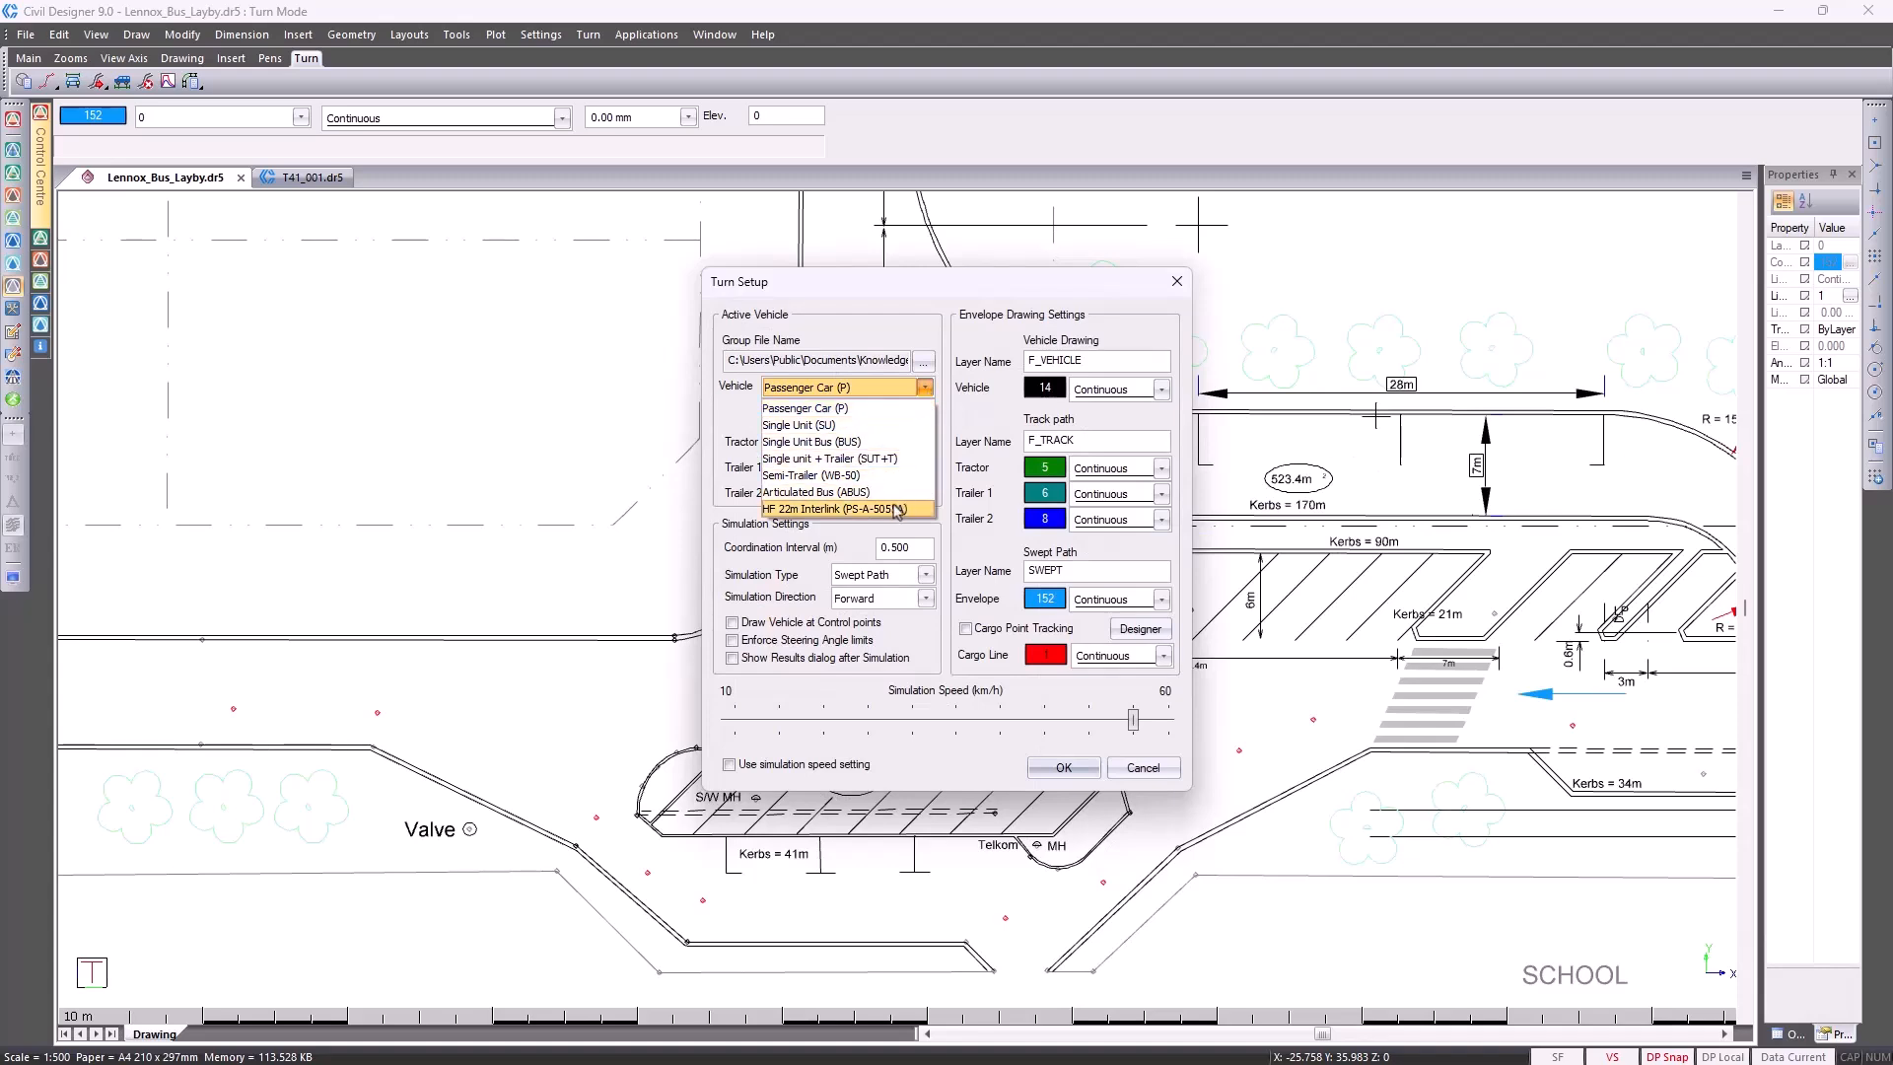
click(898, 508)
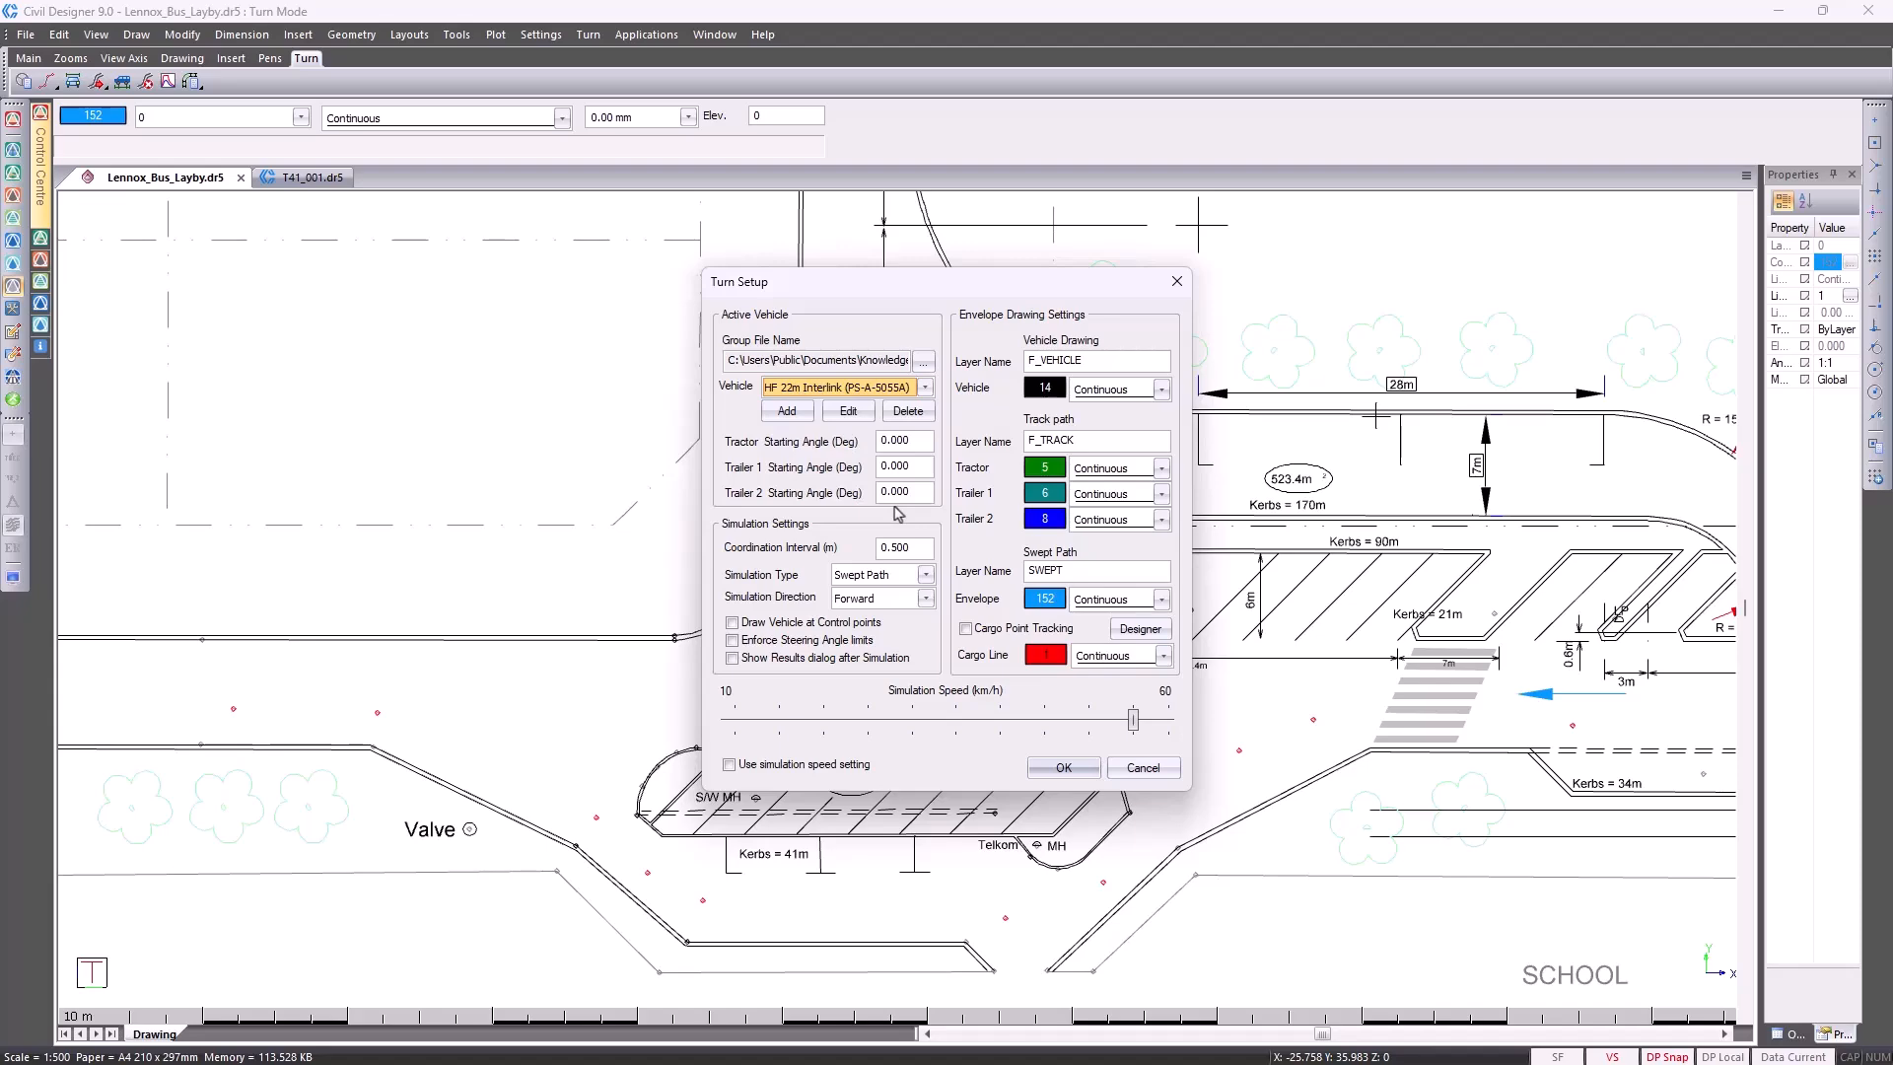
click(850, 412)
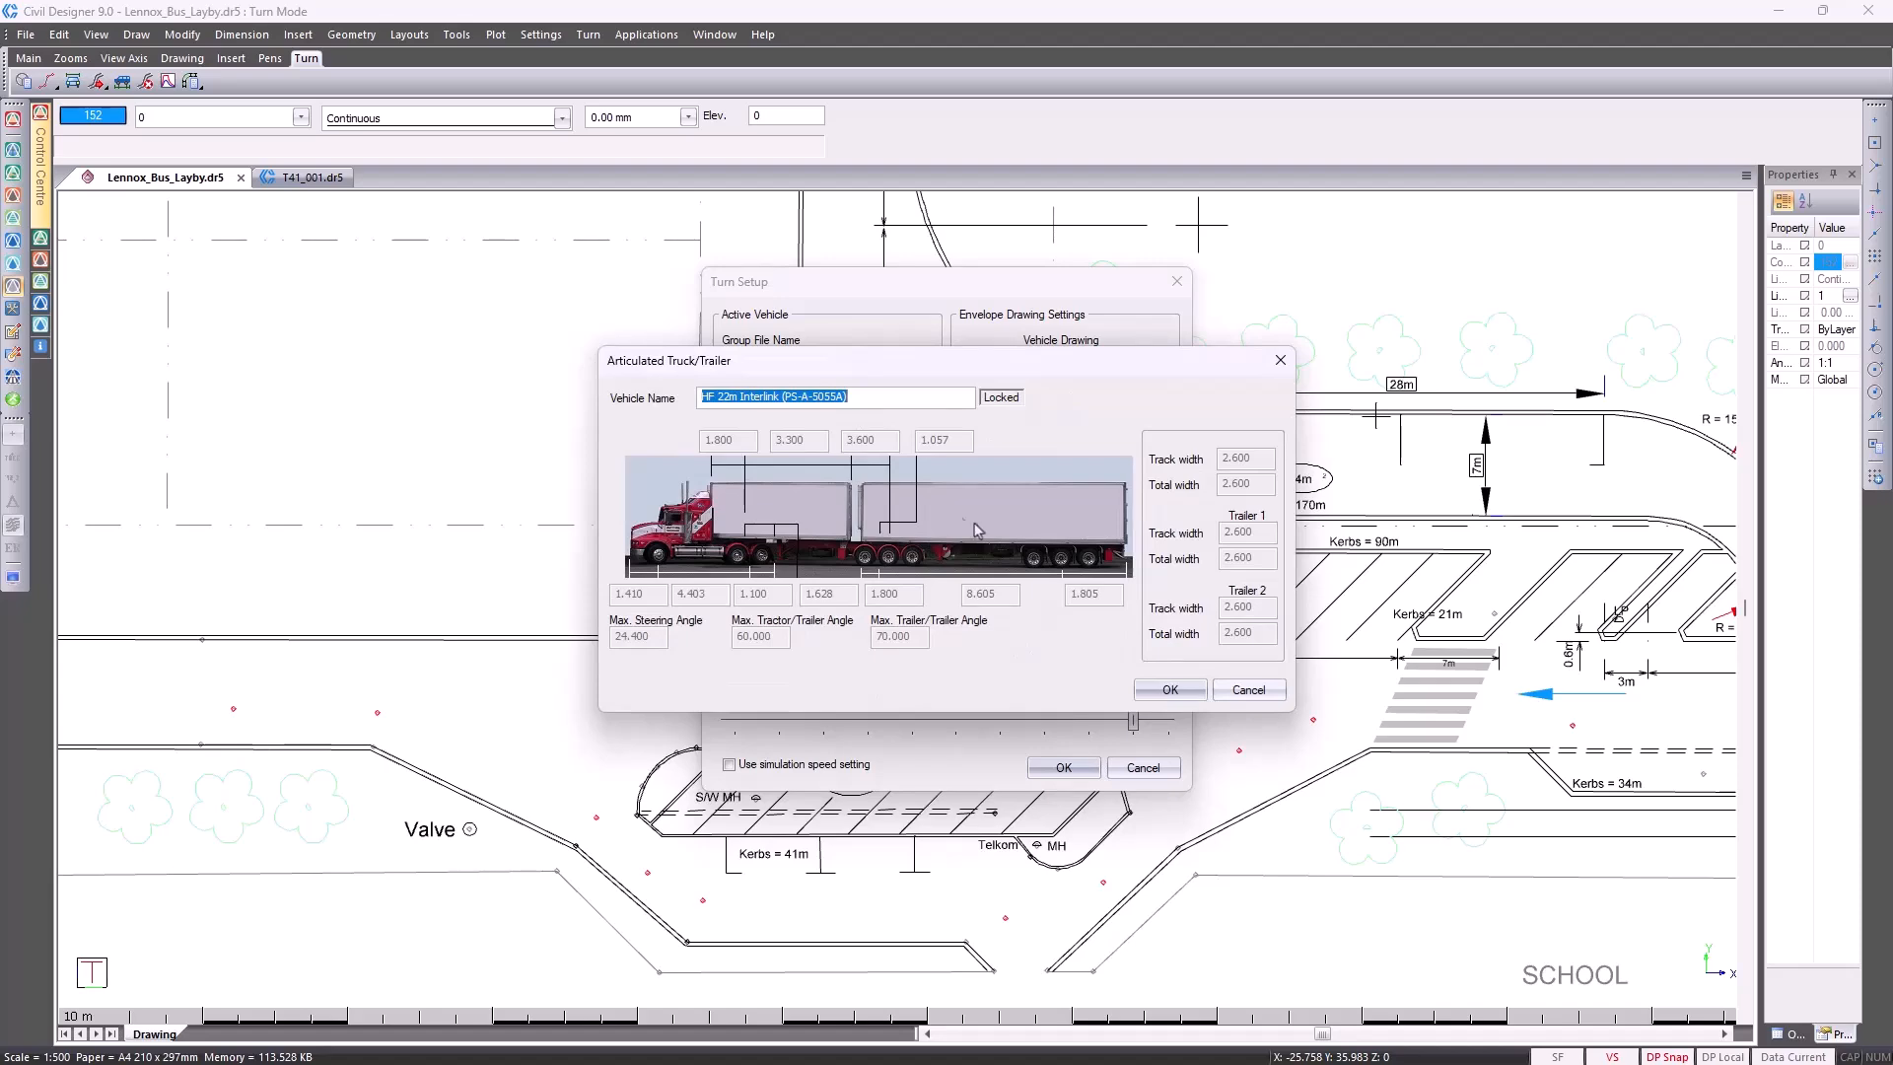
click(1241, 689)
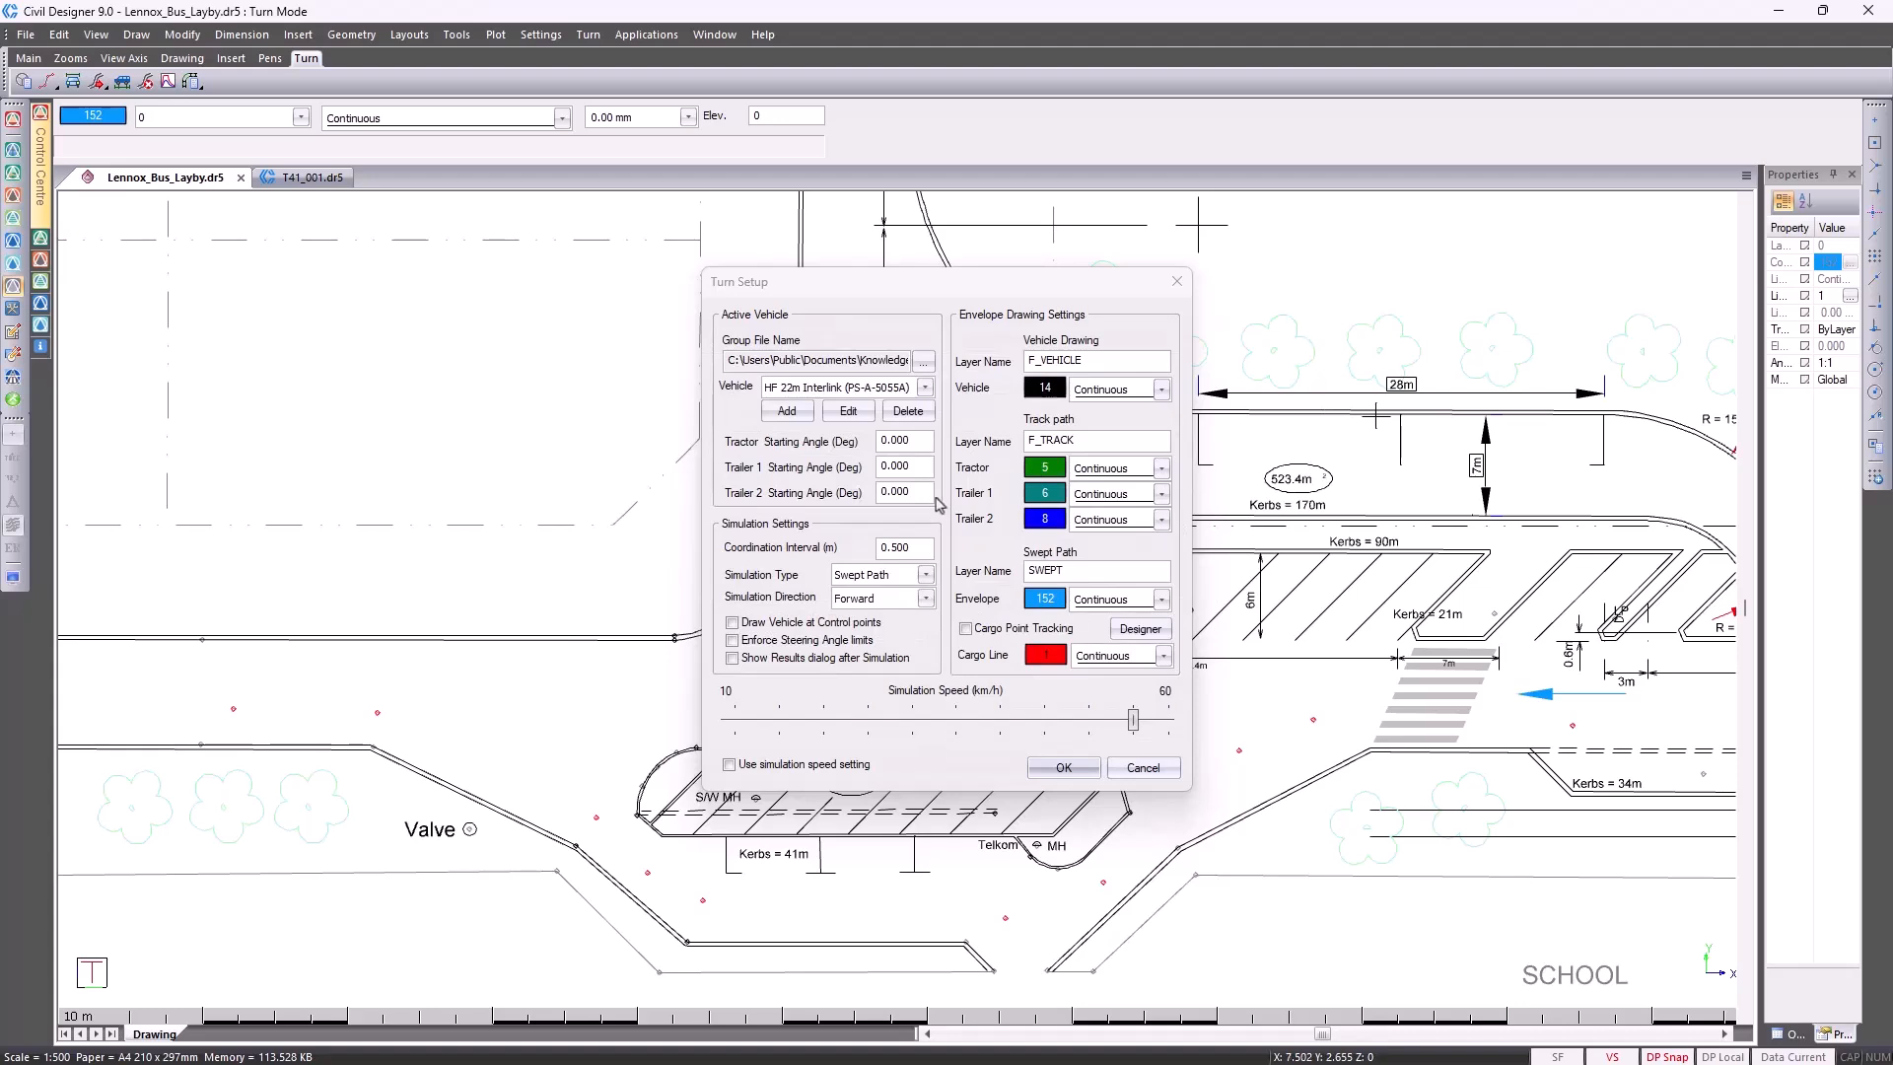
Set Single Unit (SU) as the active vehicle, lower the simulation speed to about 50 km/h and accept the setup
click(848, 390)
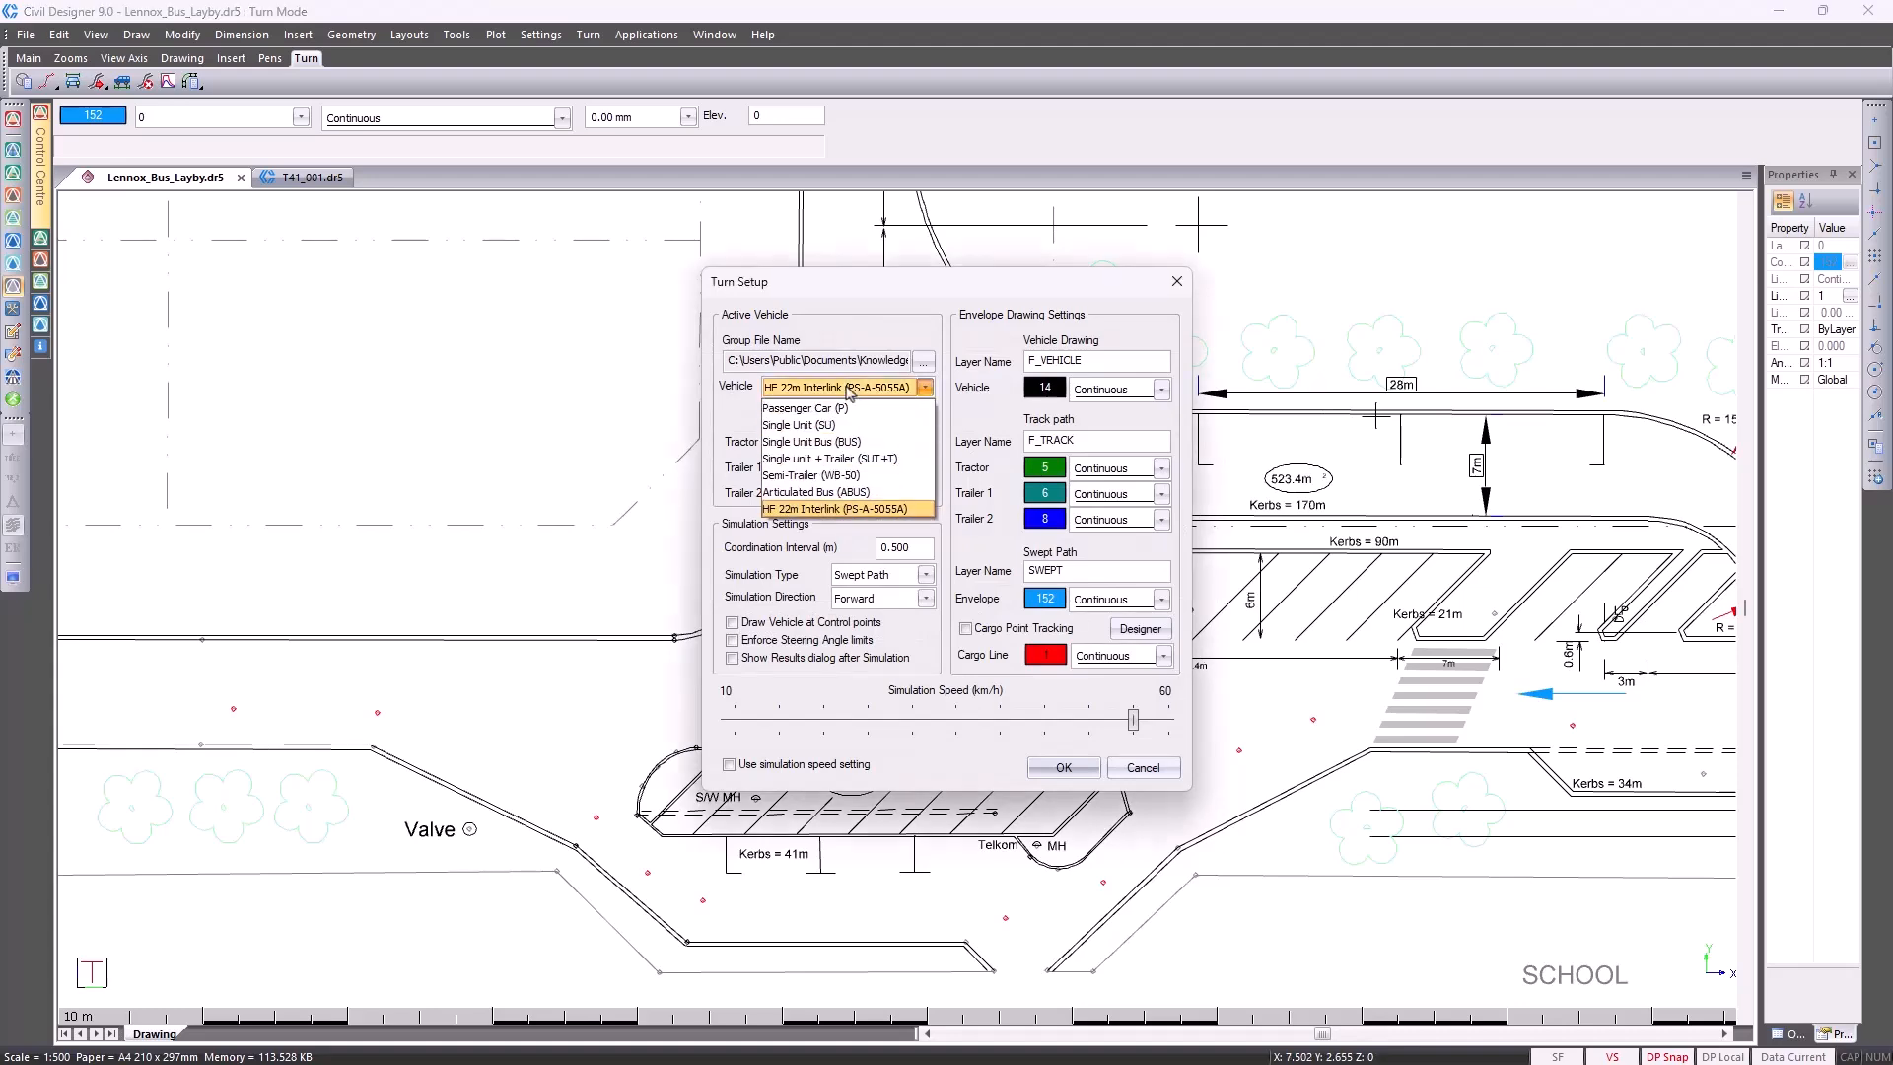
click(849, 425)
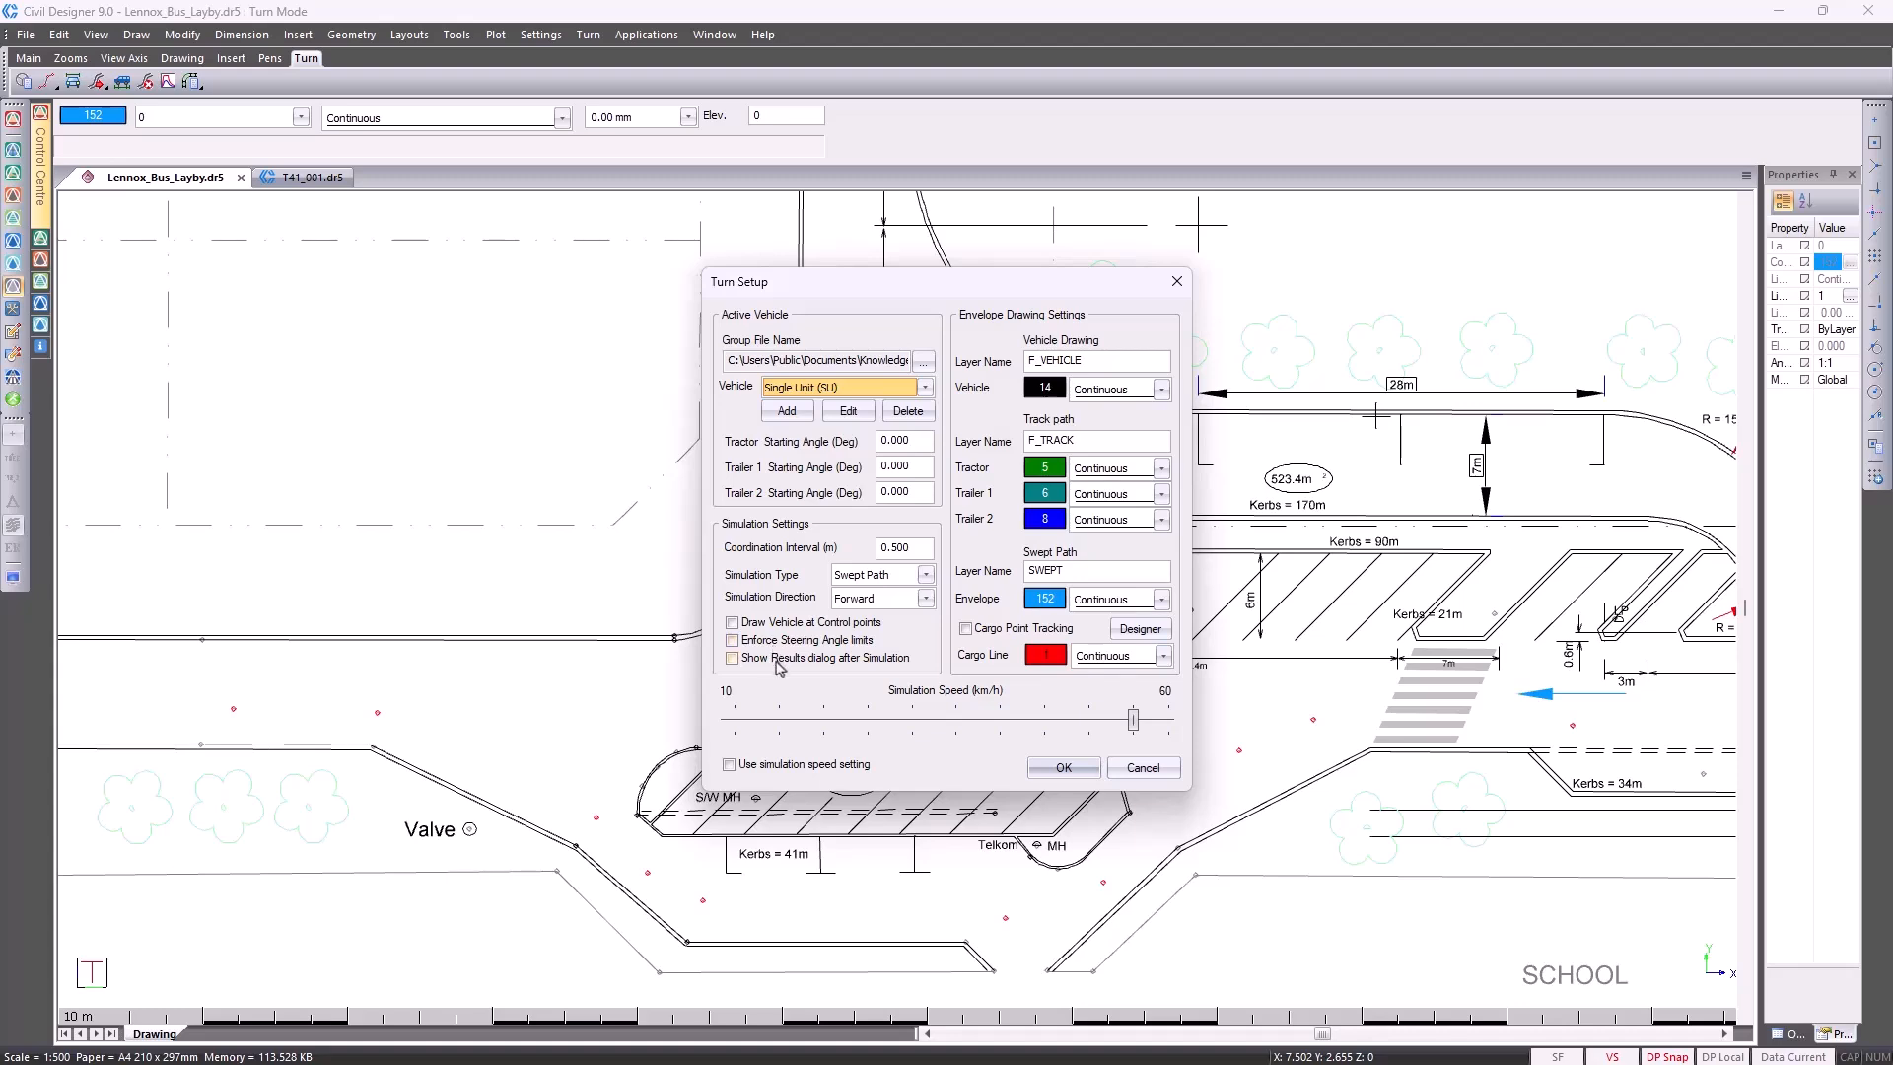
click(1134, 723)
drag(1134, 727, 1075, 739)
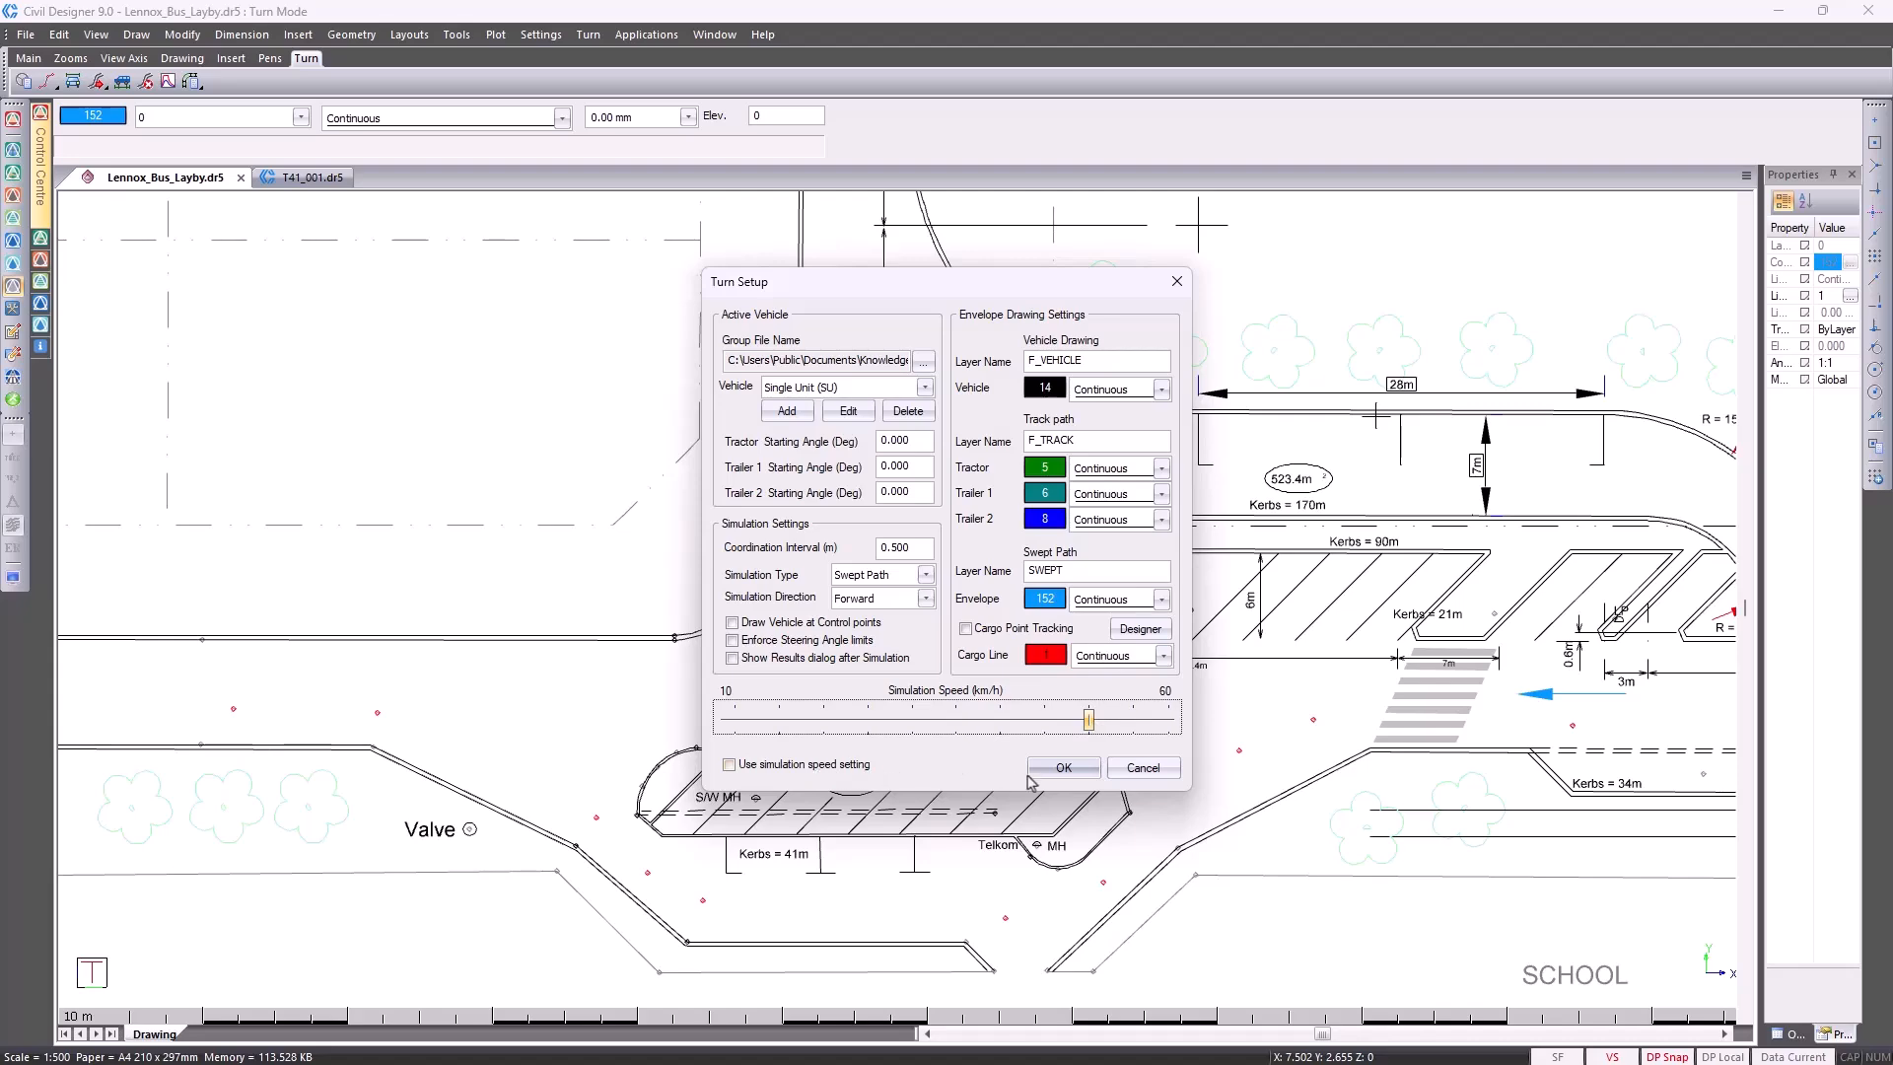
click(1057, 775)
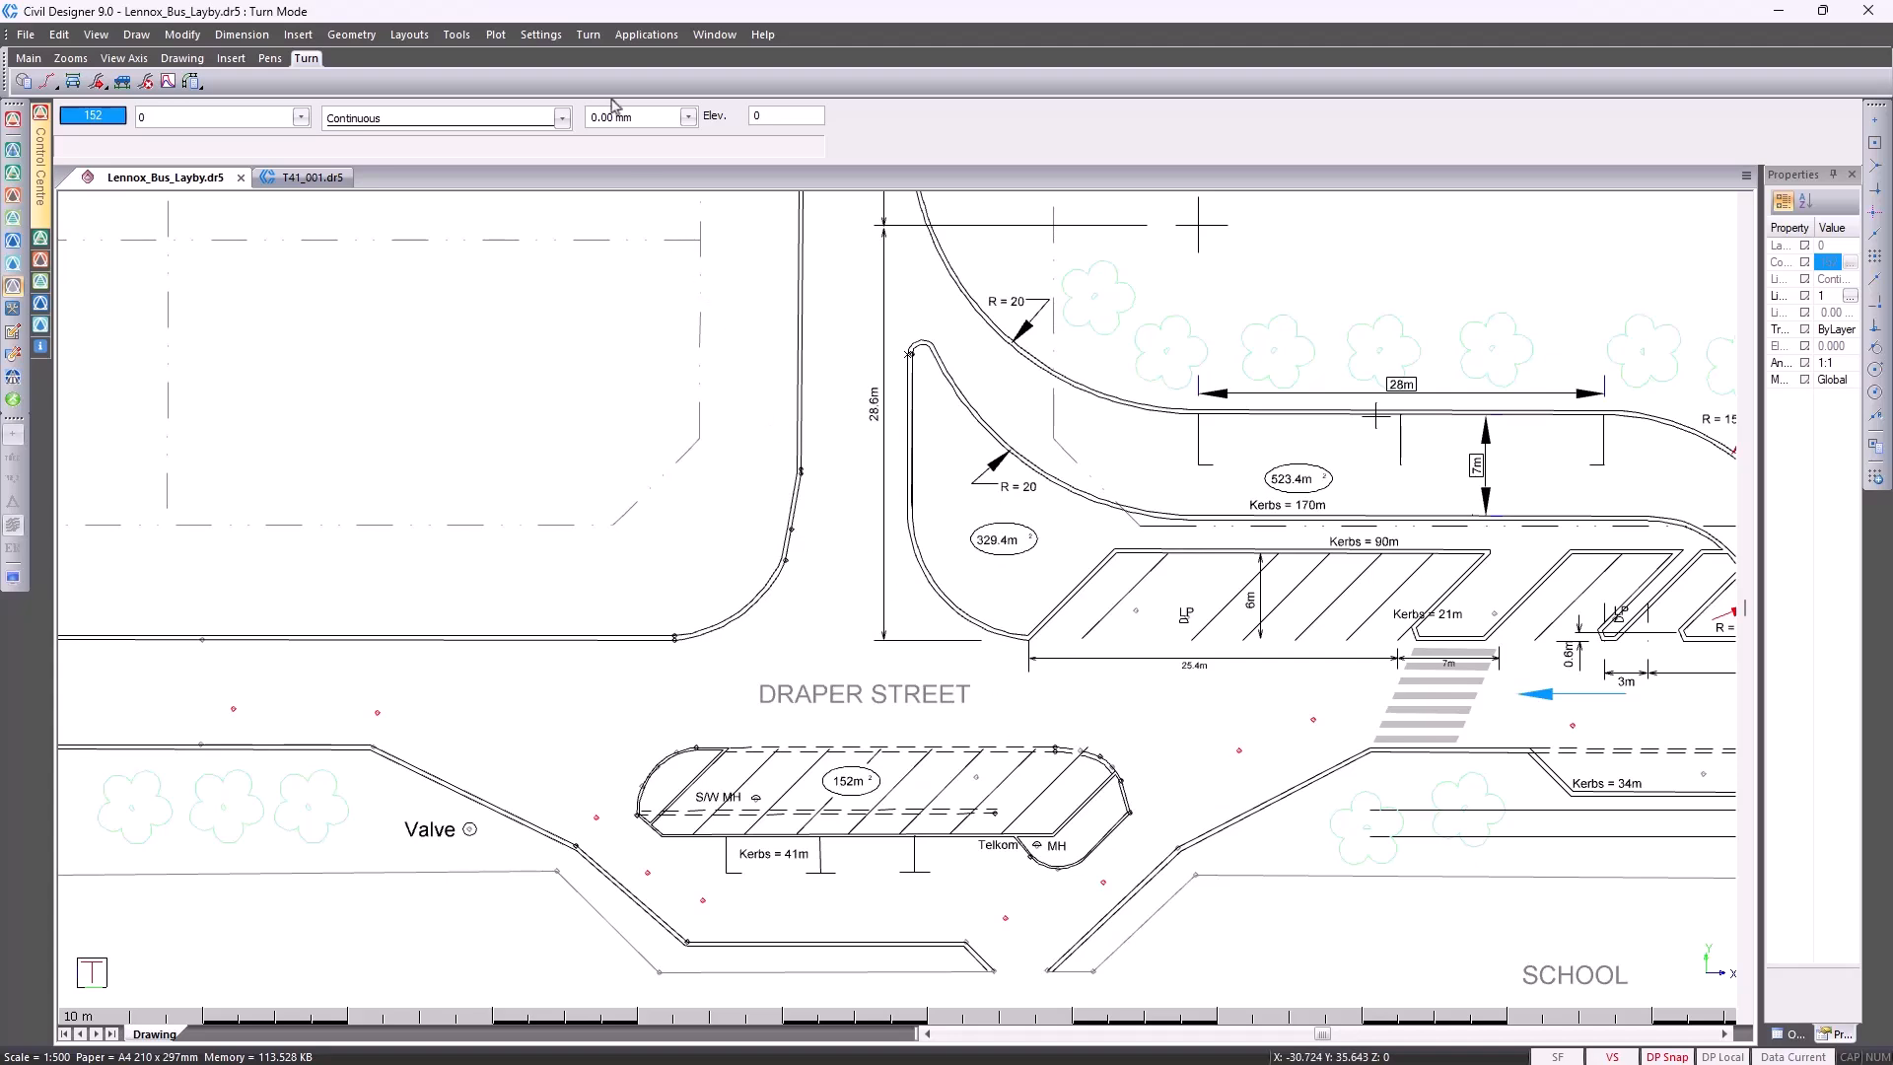
Start a Dynamic Simulation with the vehicle east of the pedestrian crossing, heading west, and place the first waypoint just past the crossing
click(587, 35)
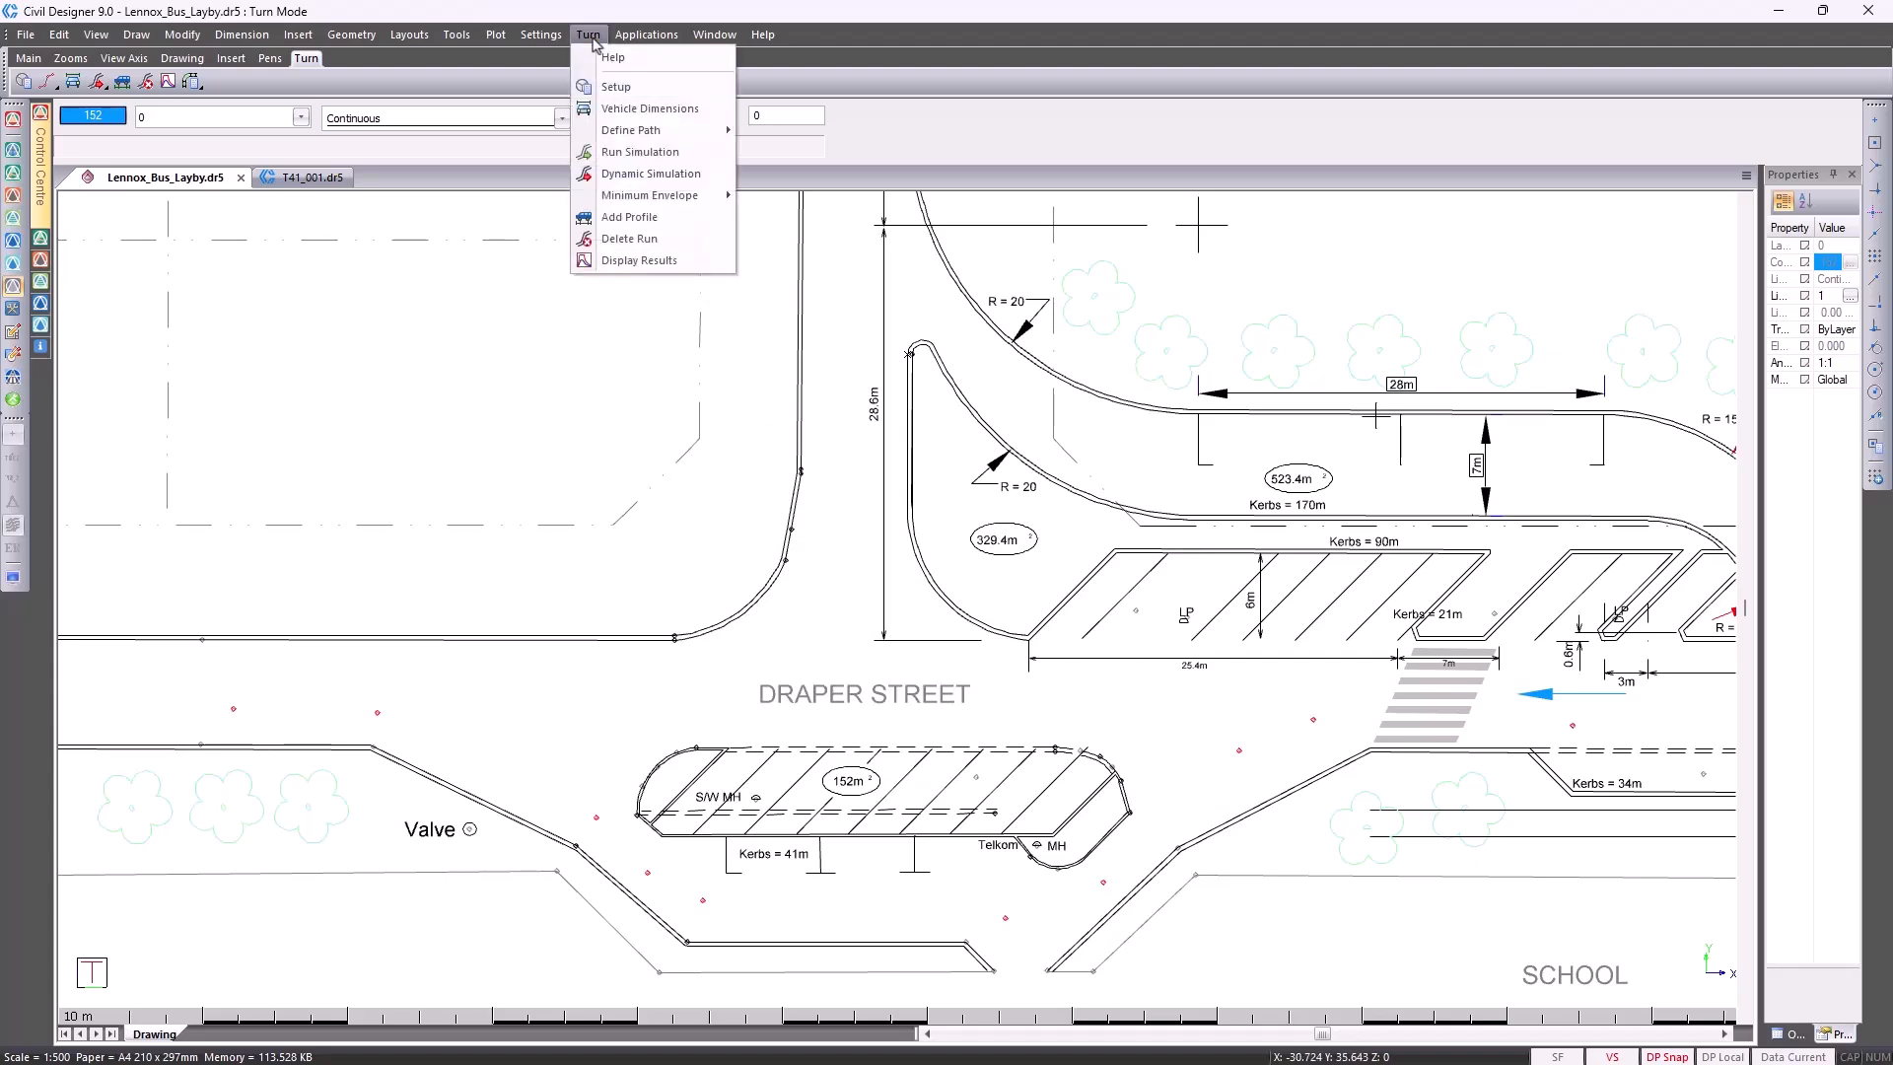
click(628, 174)
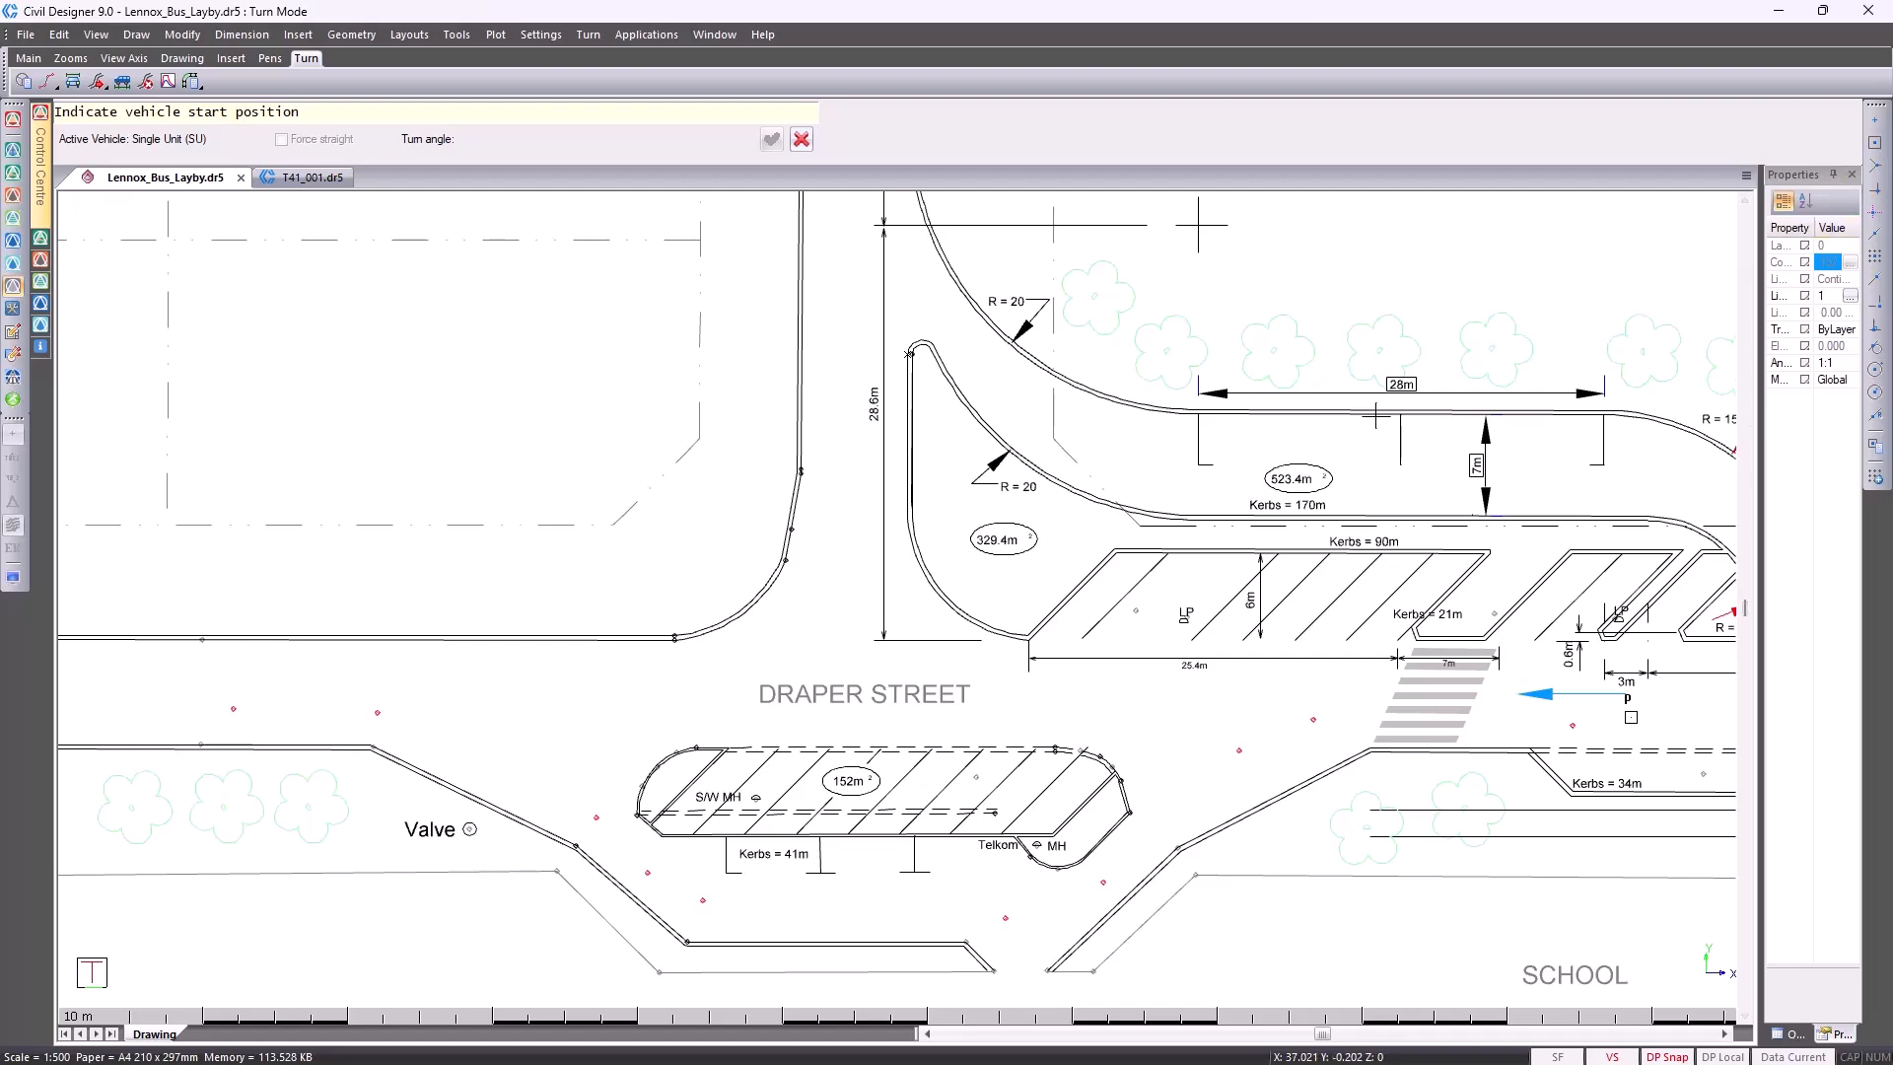
click(1574, 726)
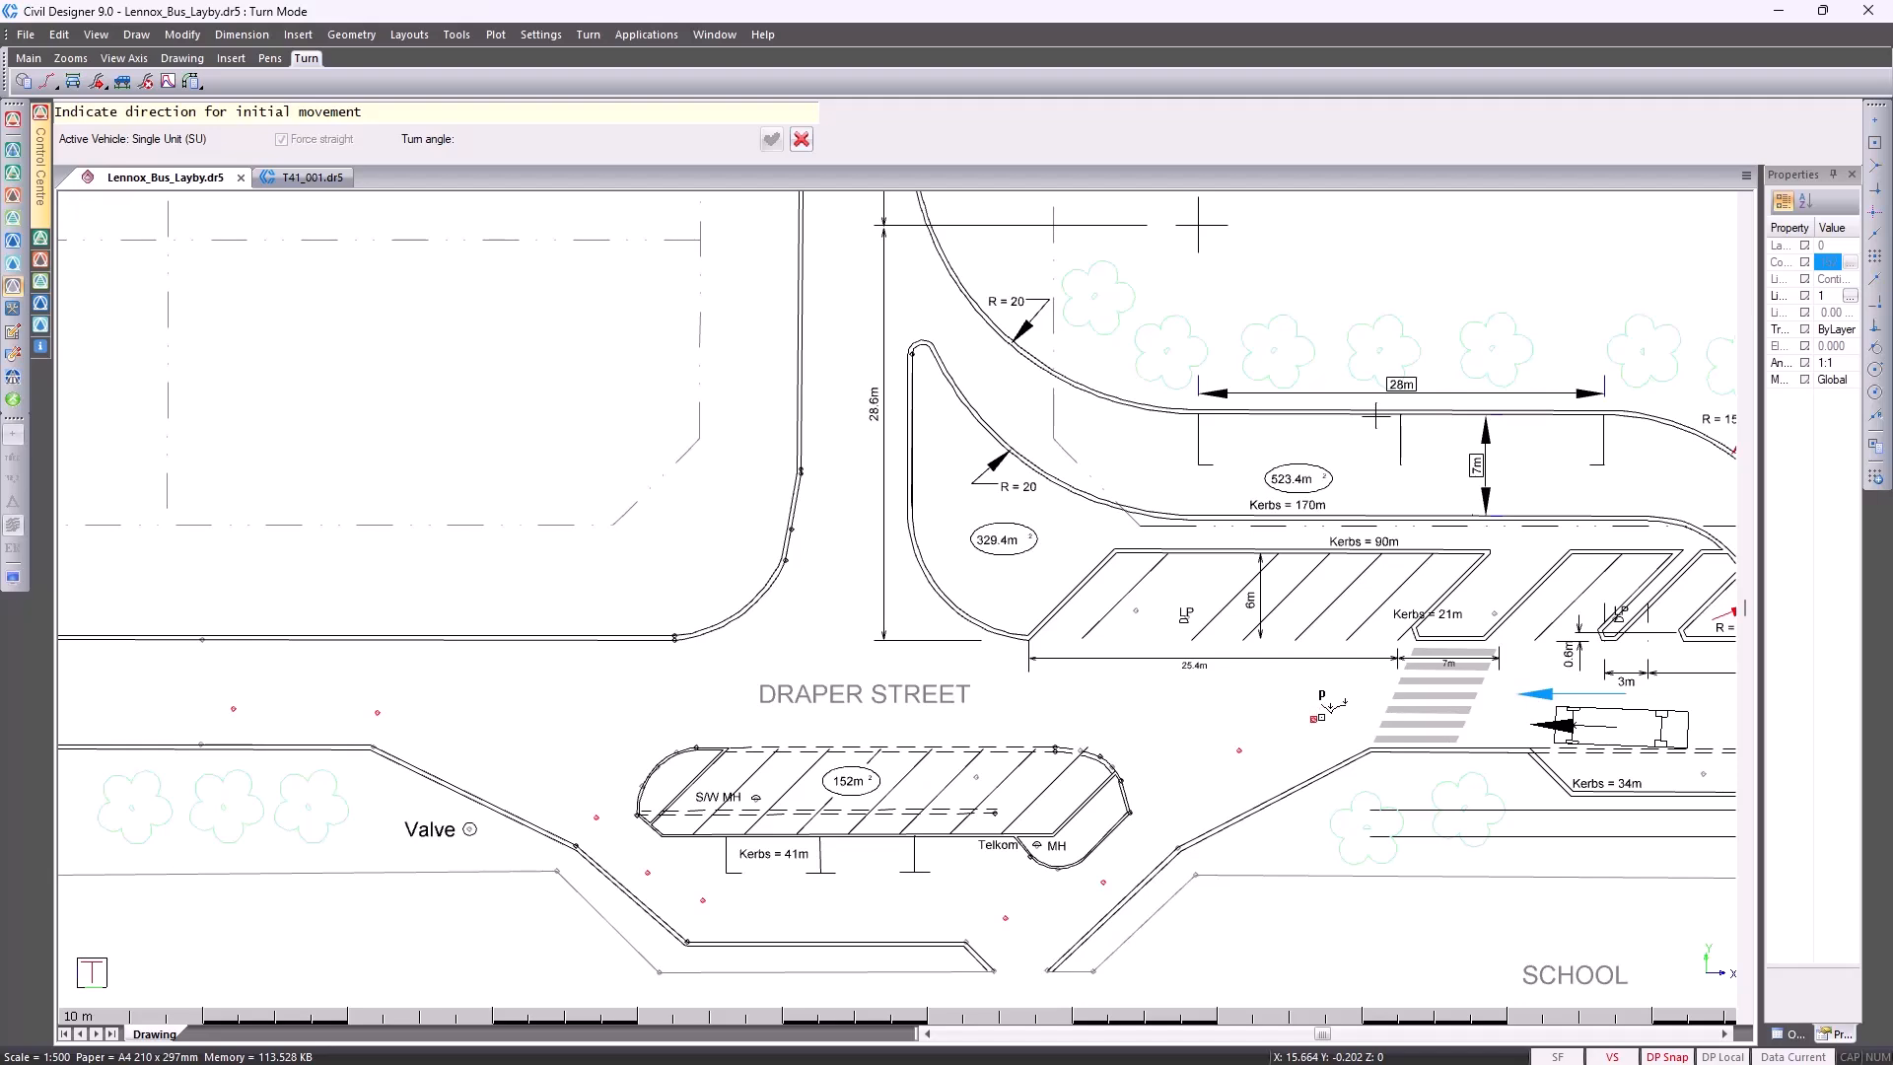
click(1322, 718)
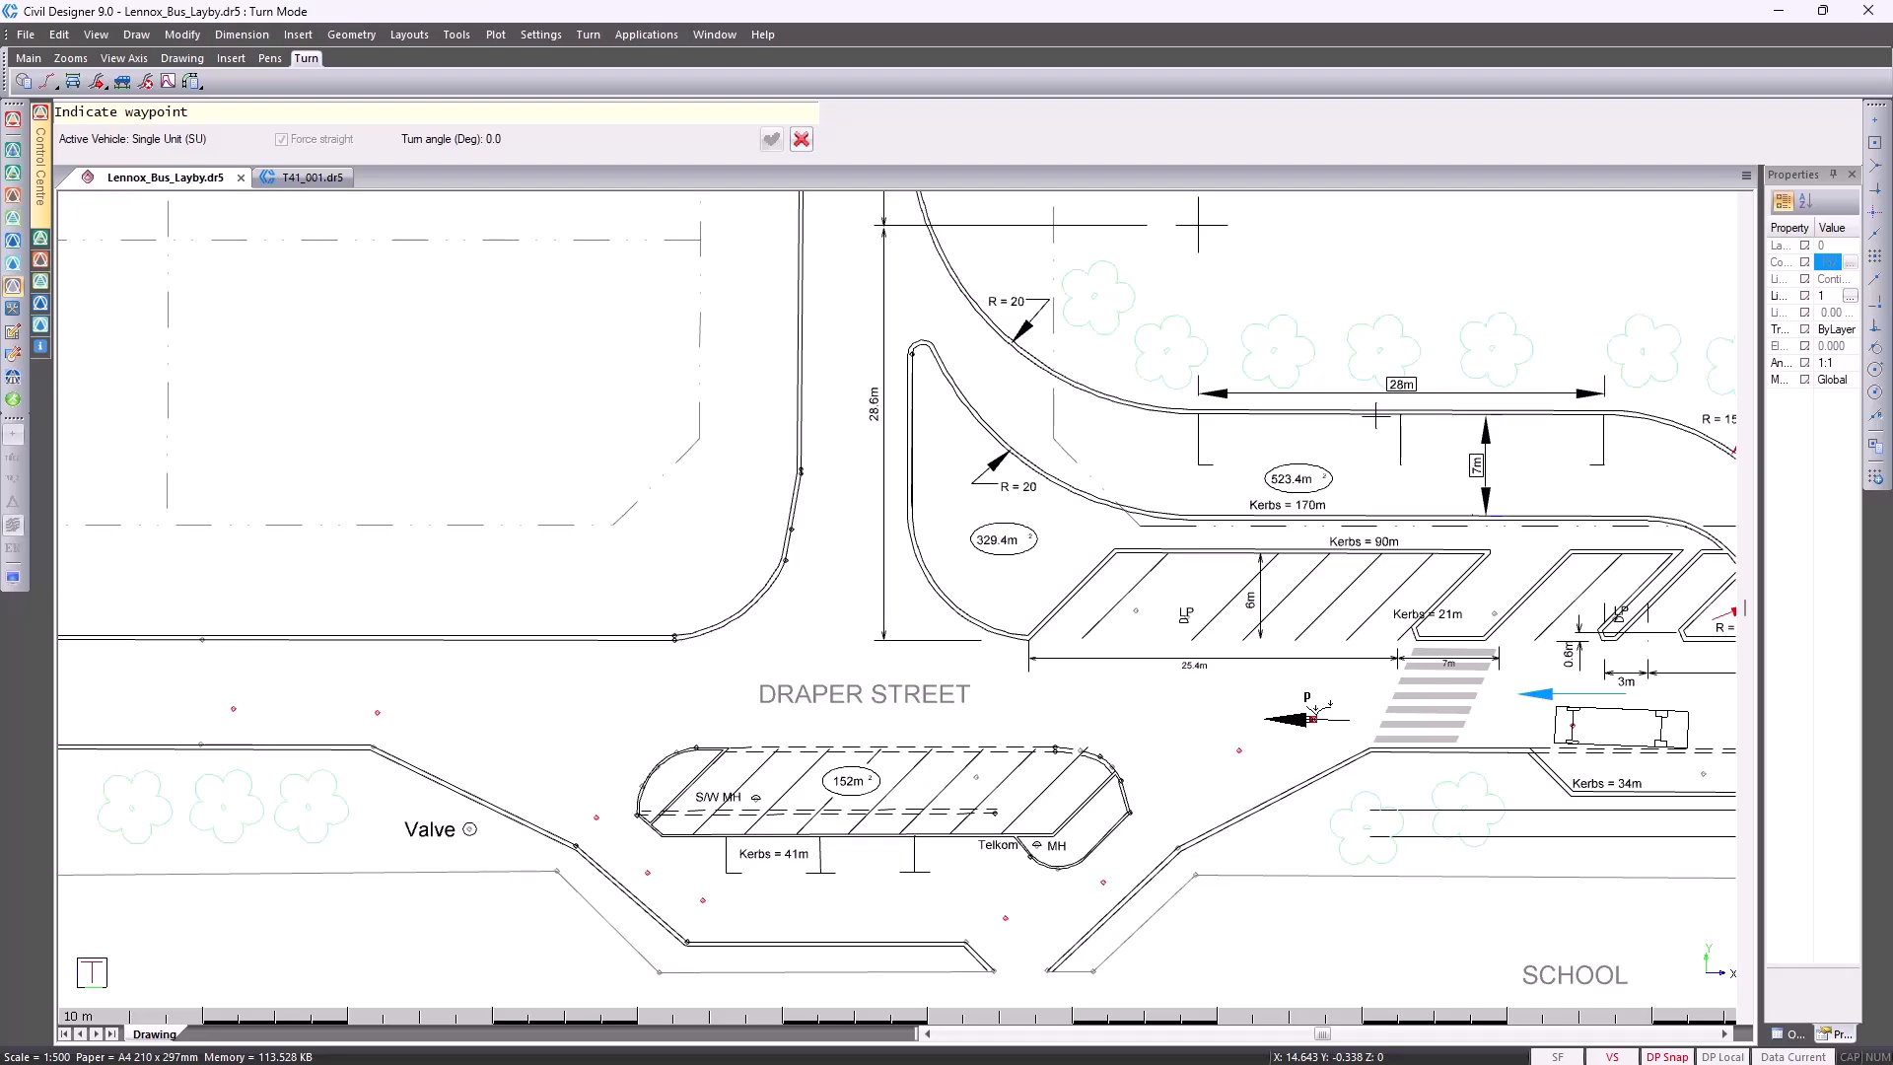
click(1313, 719)
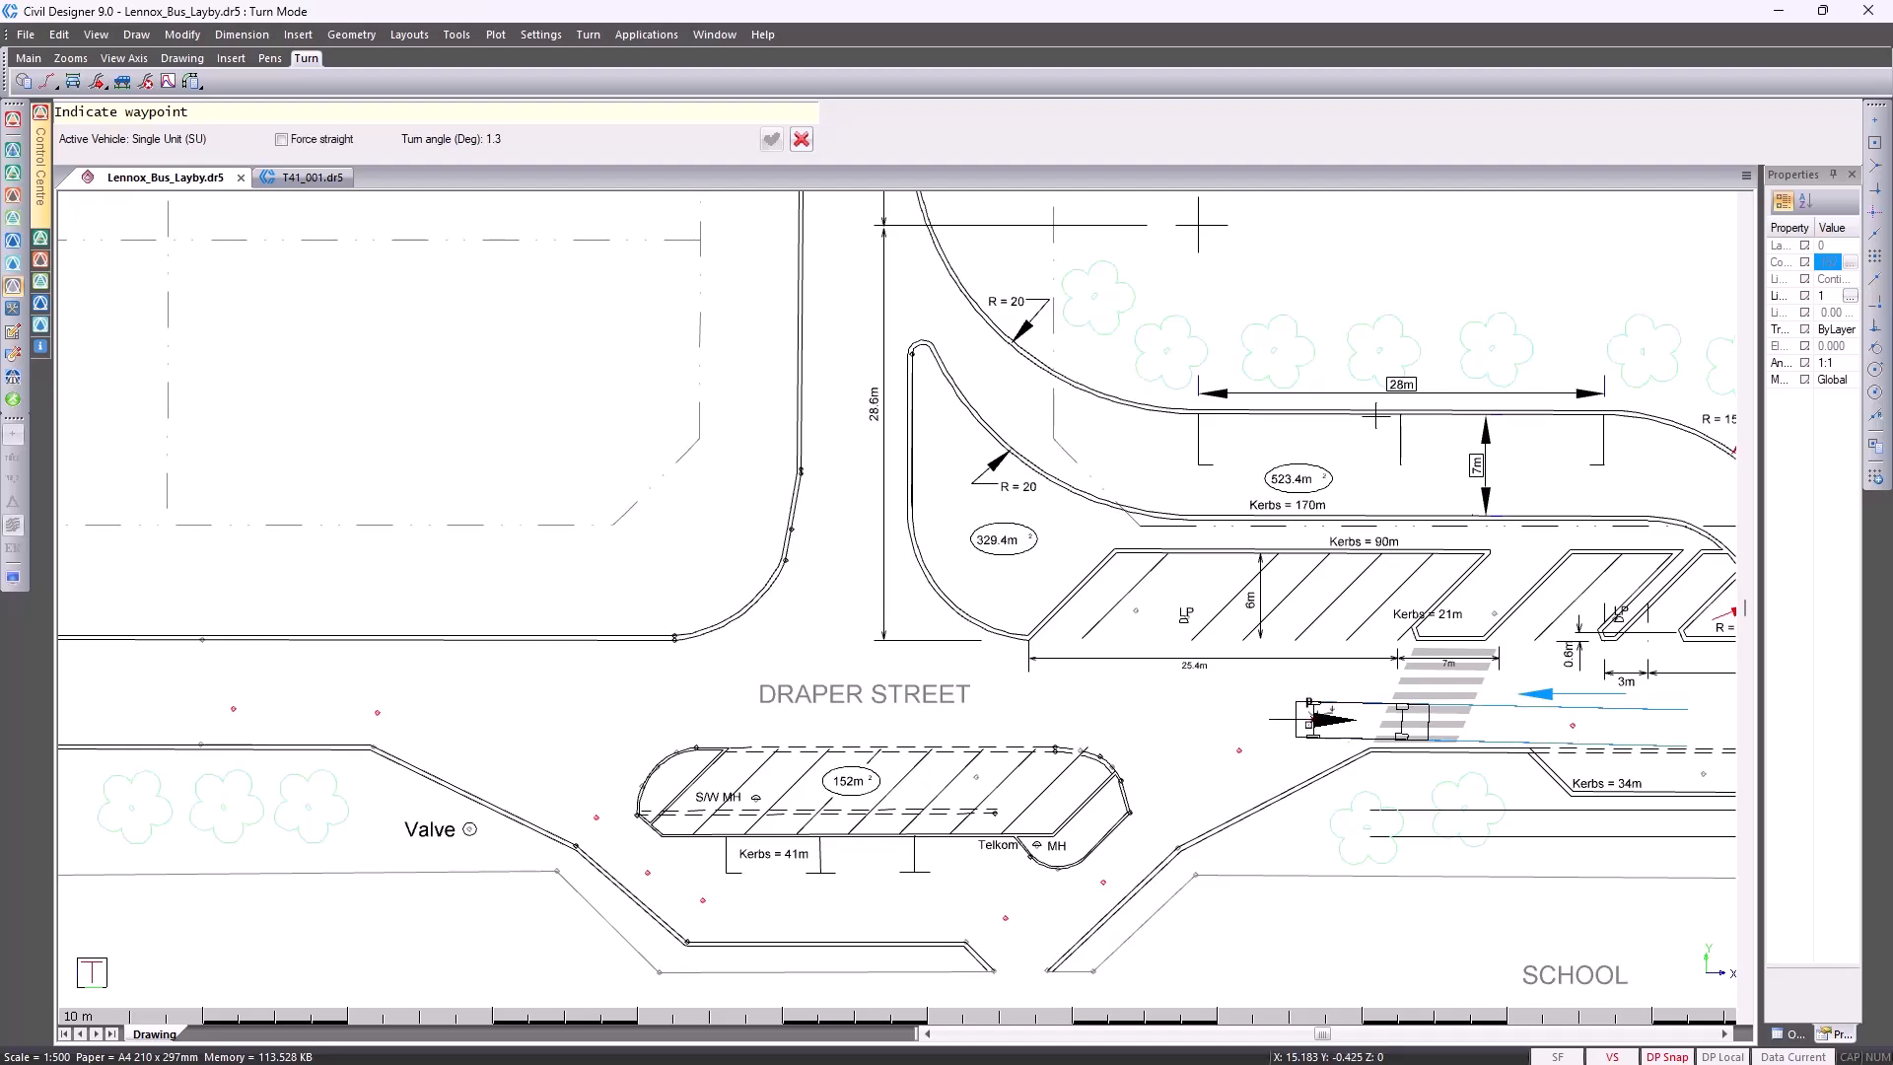
Add waypoints steering the vehicle southwest from the crossing and into the lane south of the 152 m² island
scroll(1299, 730, up, 1)
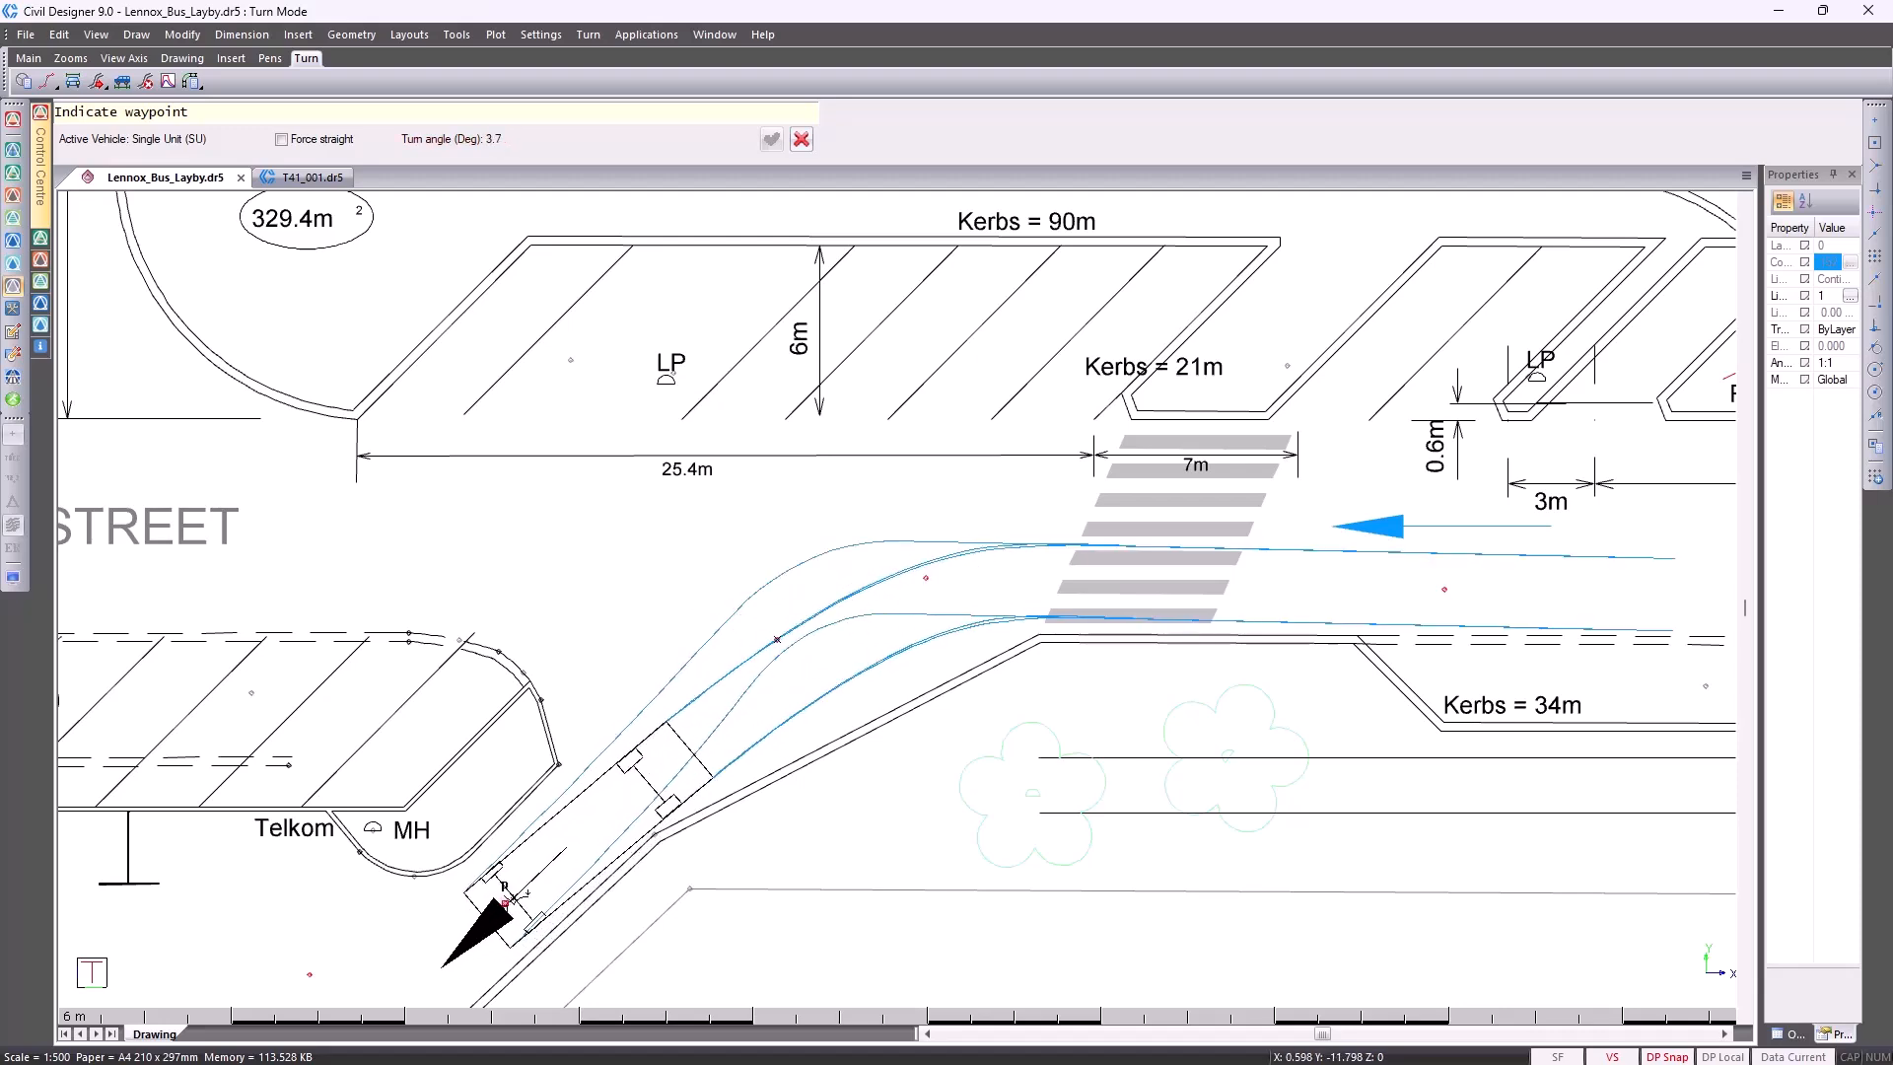
click(505, 903)
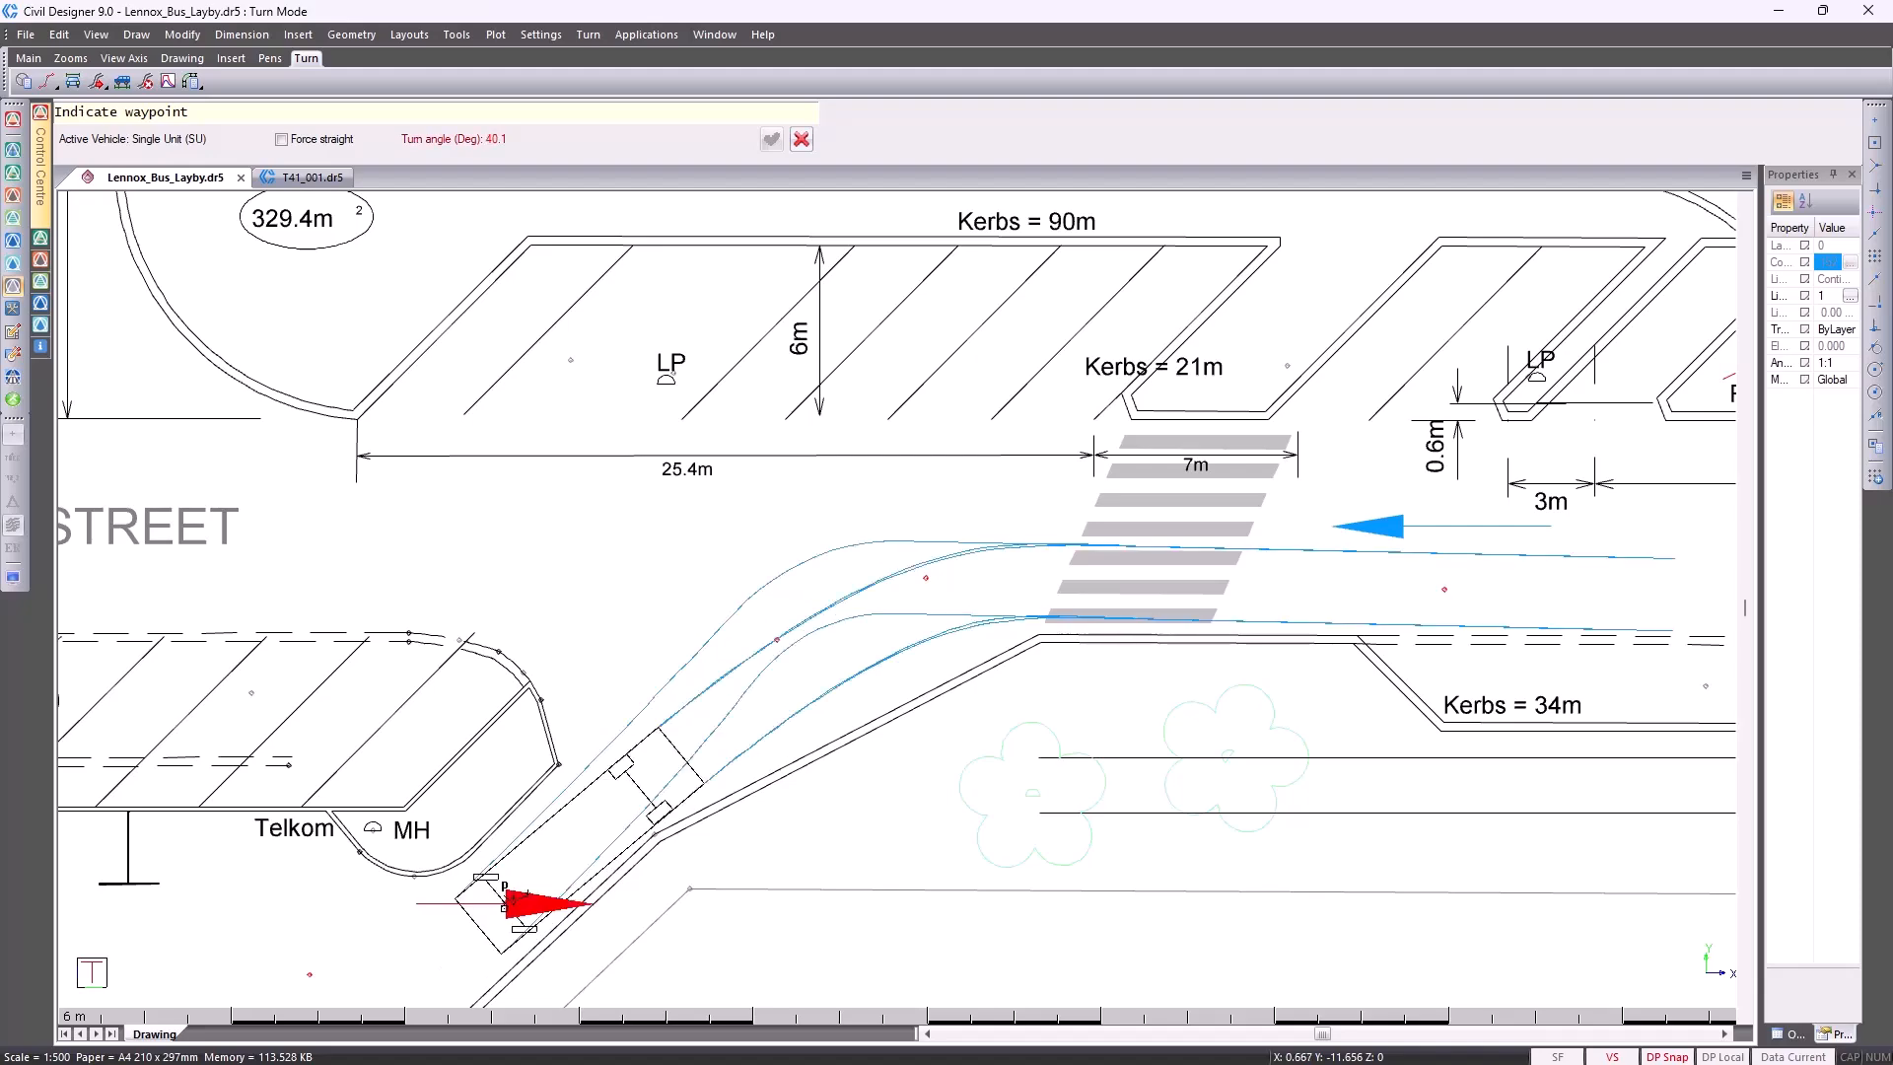
middle_click(380, 945)
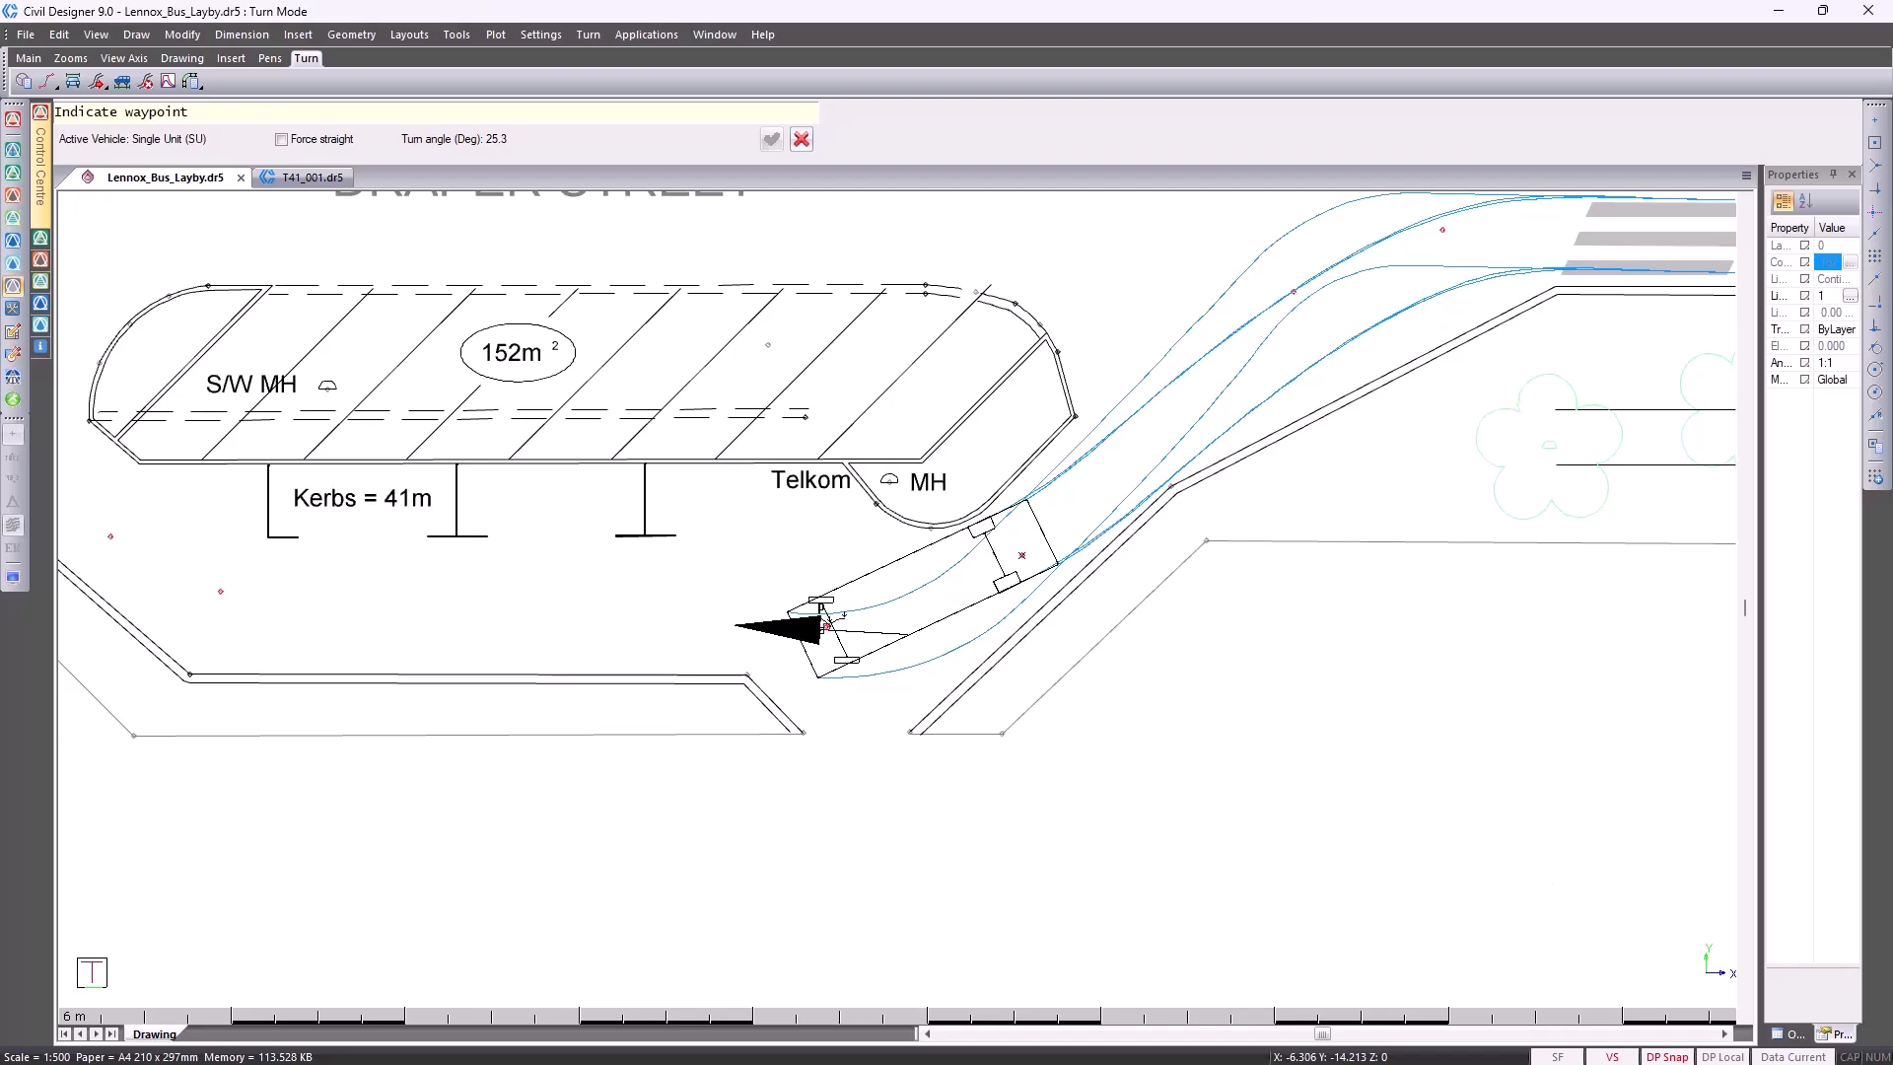
click(826, 625)
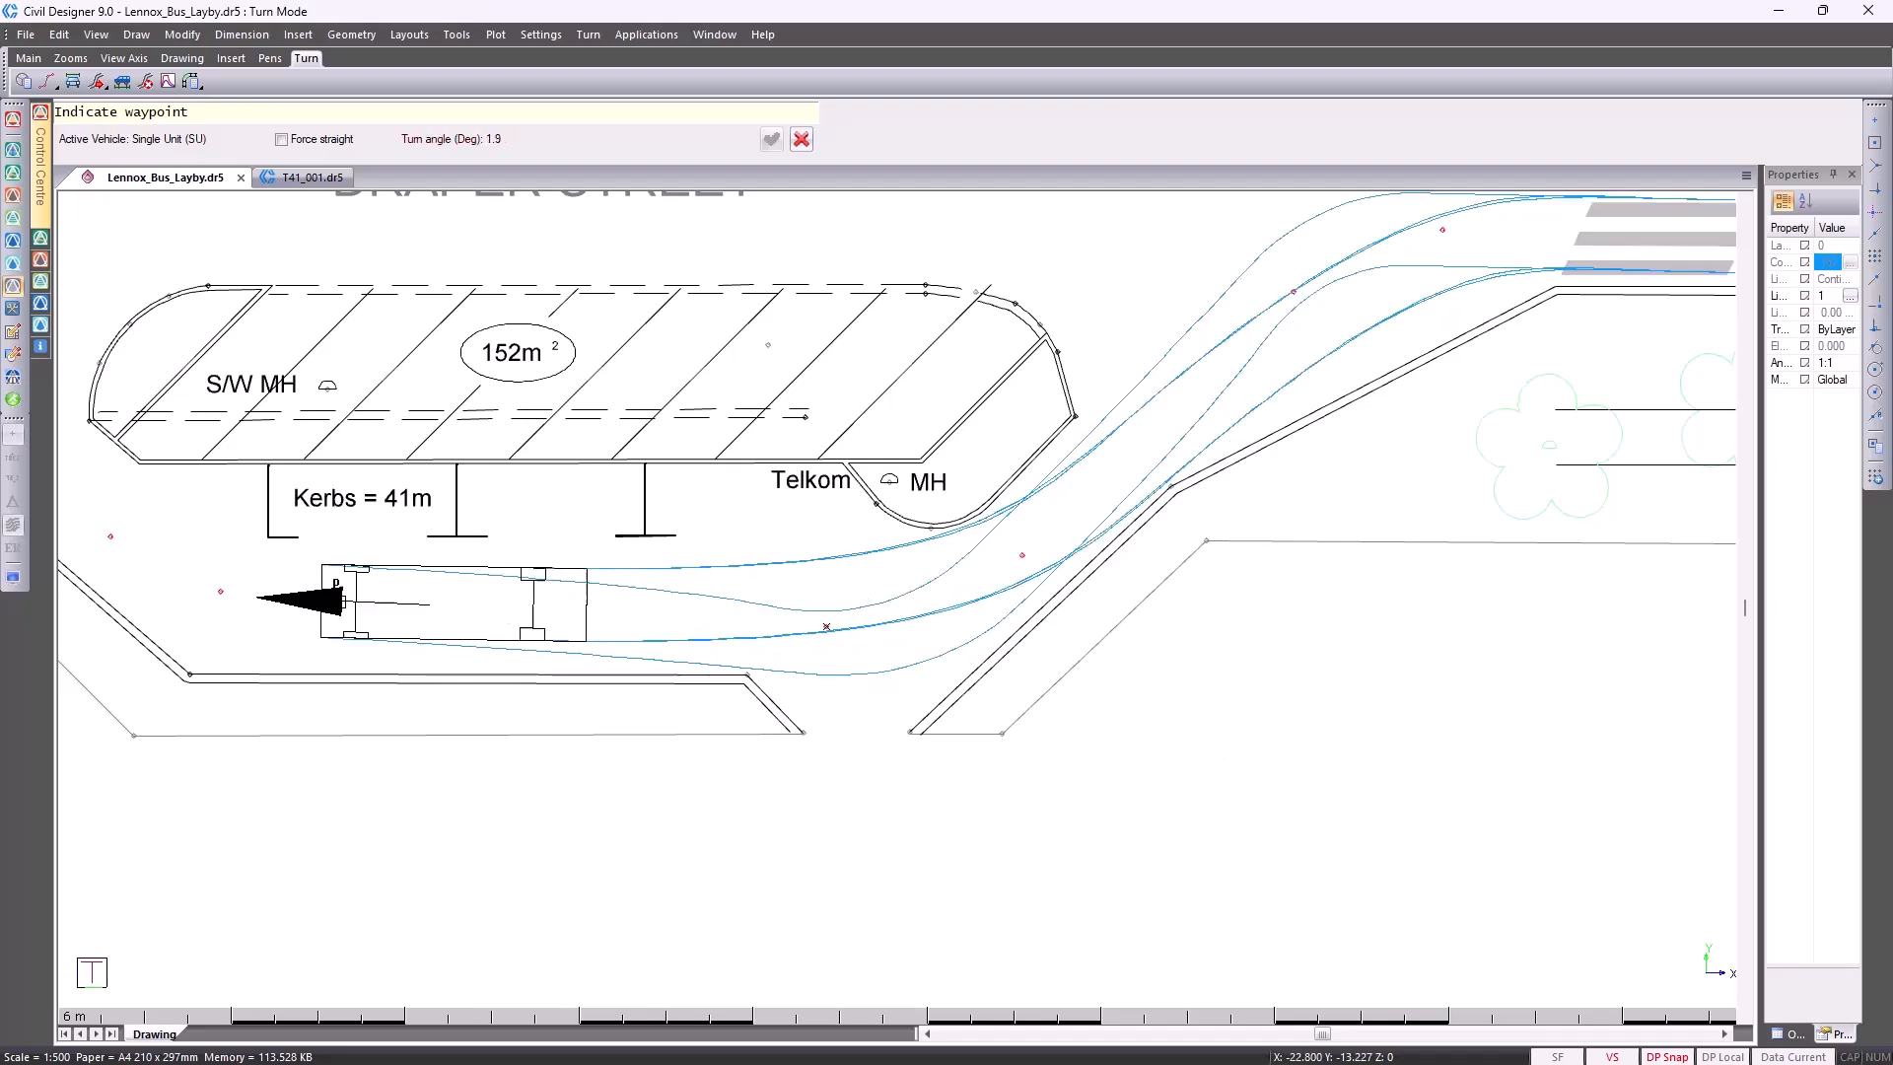
Add waypoints guiding the vehicle northwest around the island's west end and back onto Draper Street heading west
middle_click(142, 531)
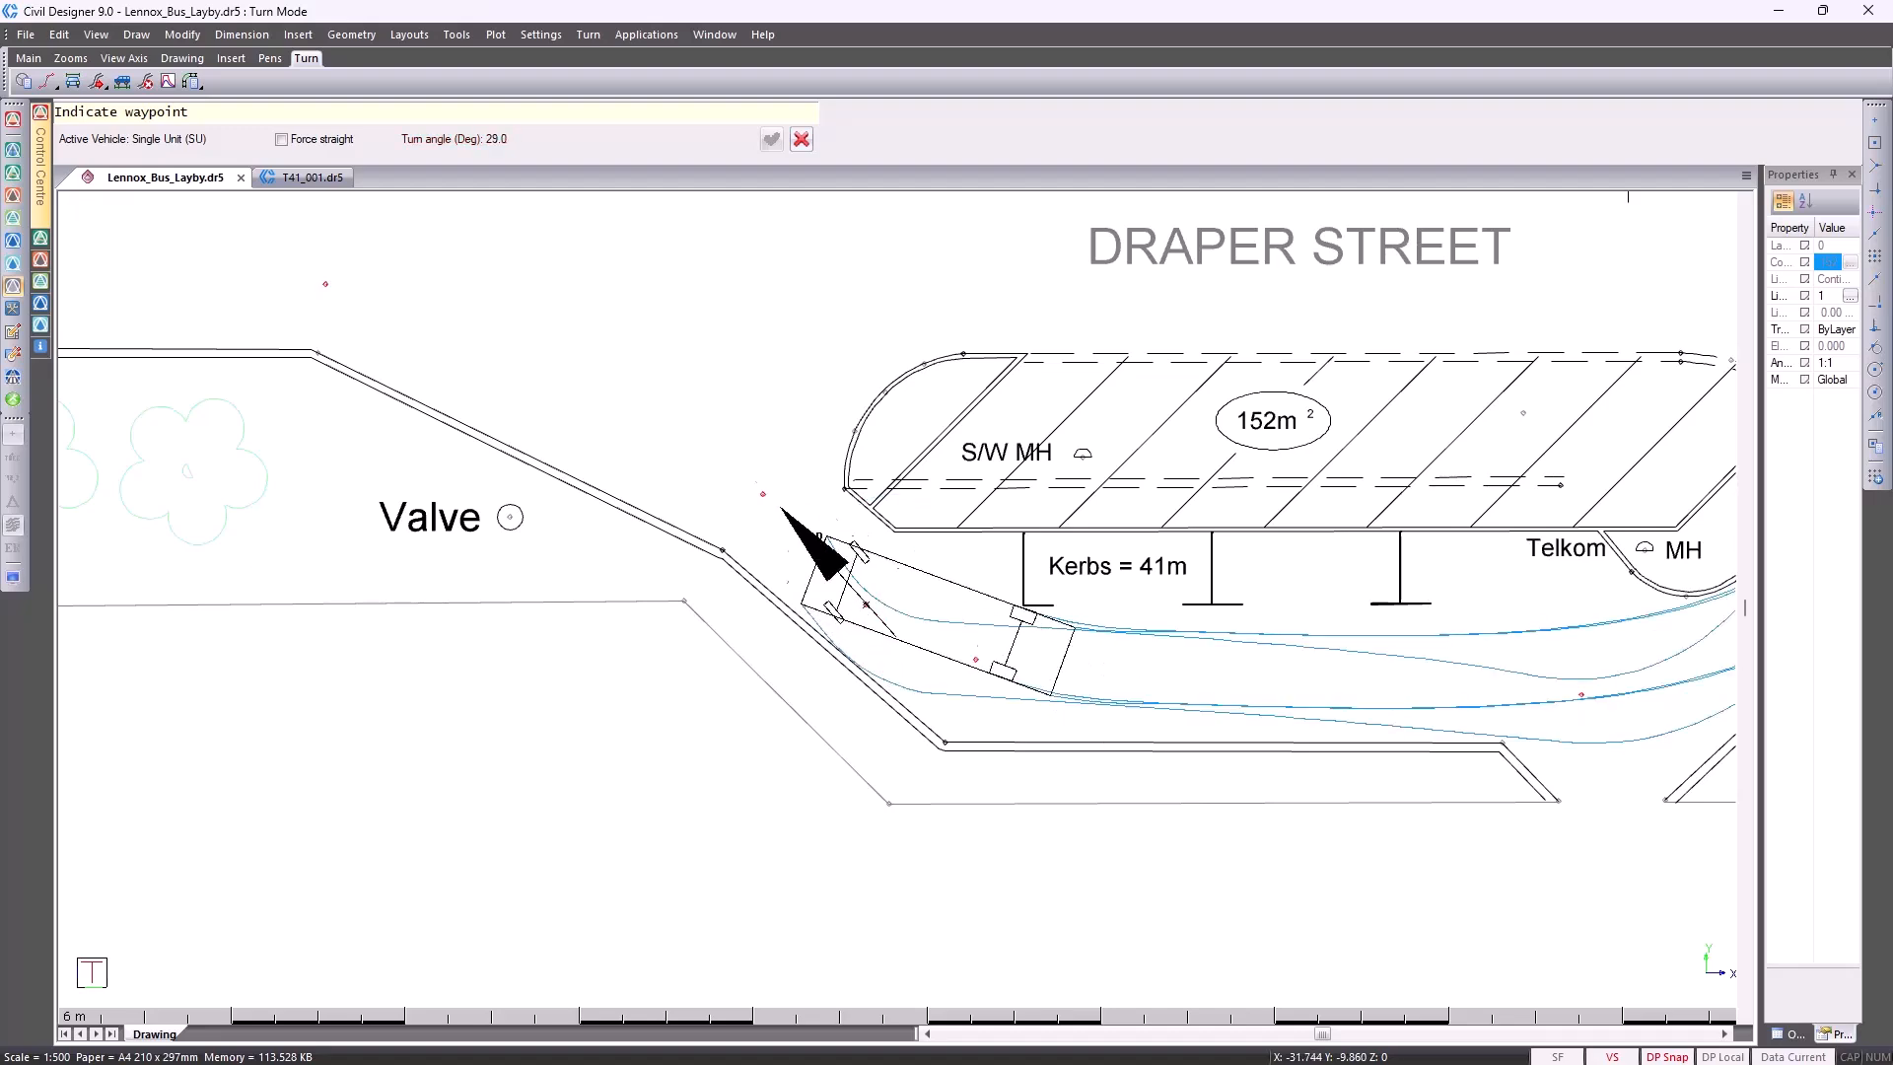
click(764, 492)
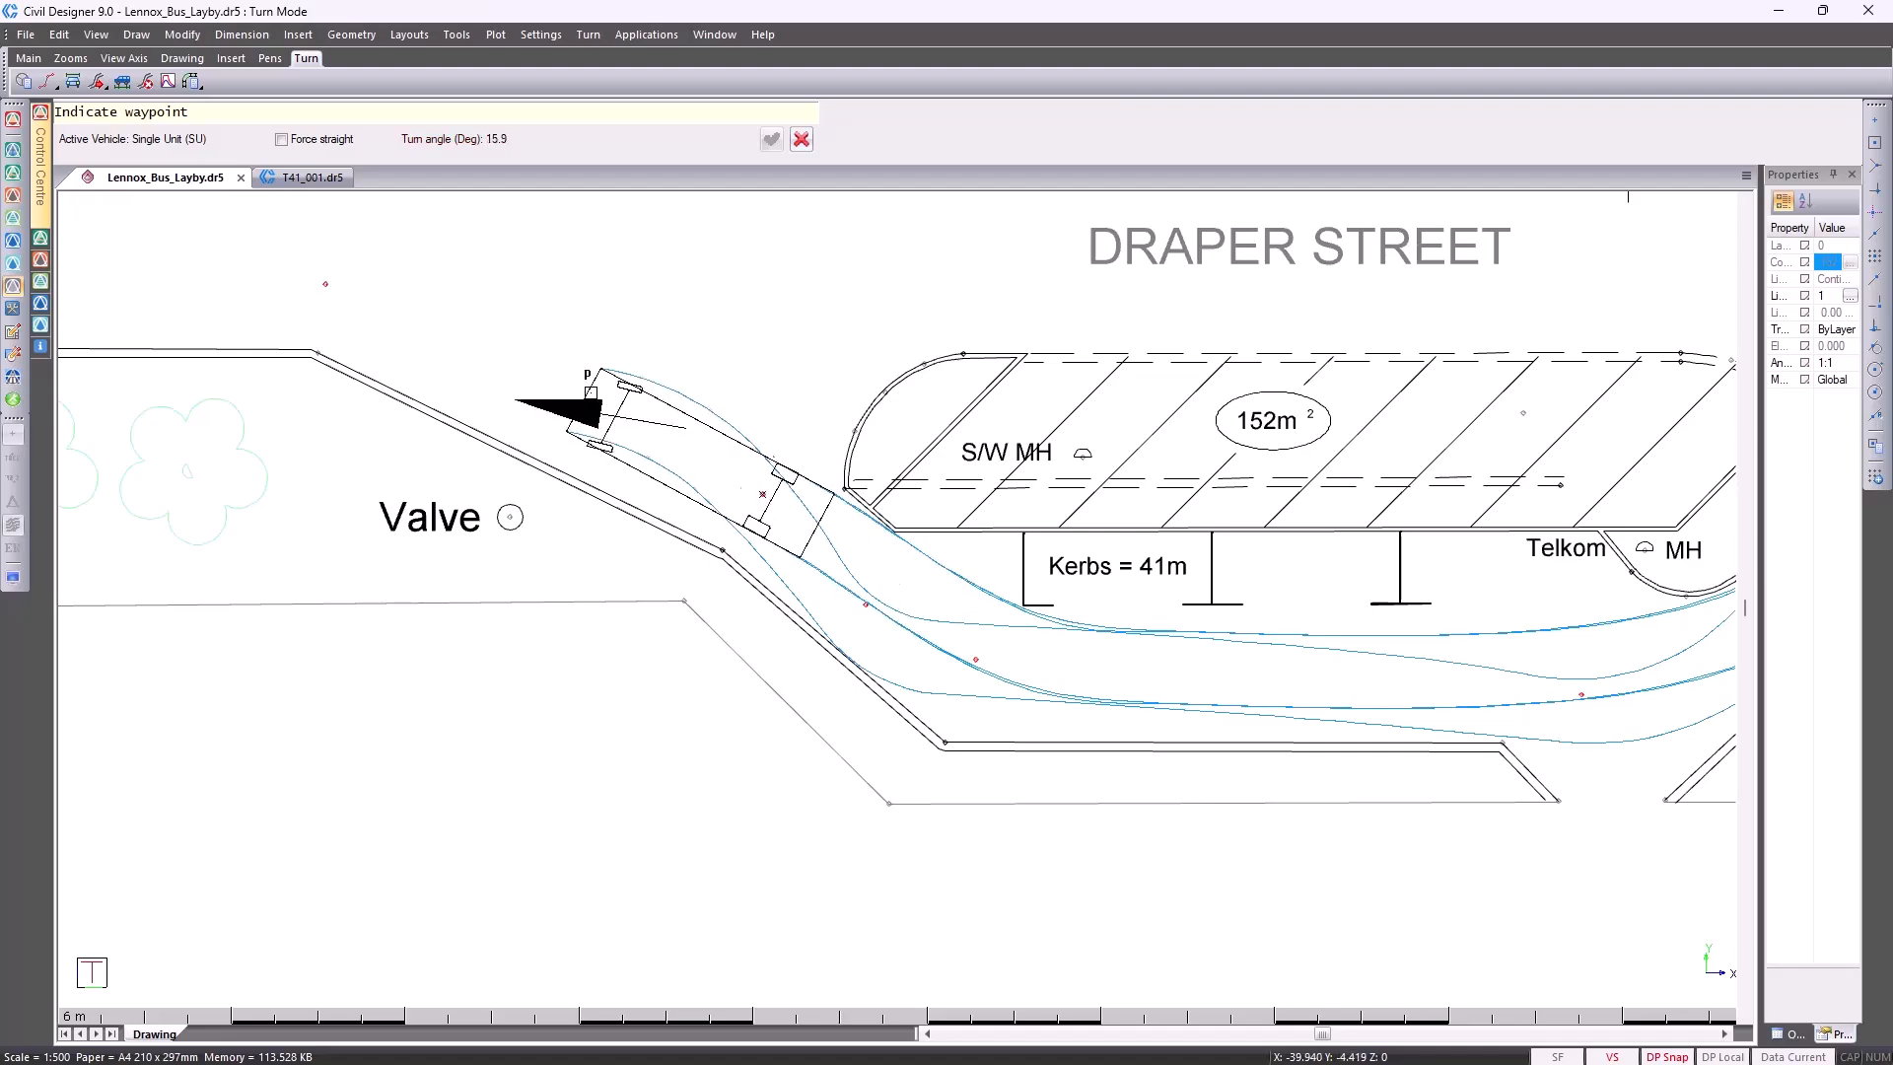
click(325, 284)
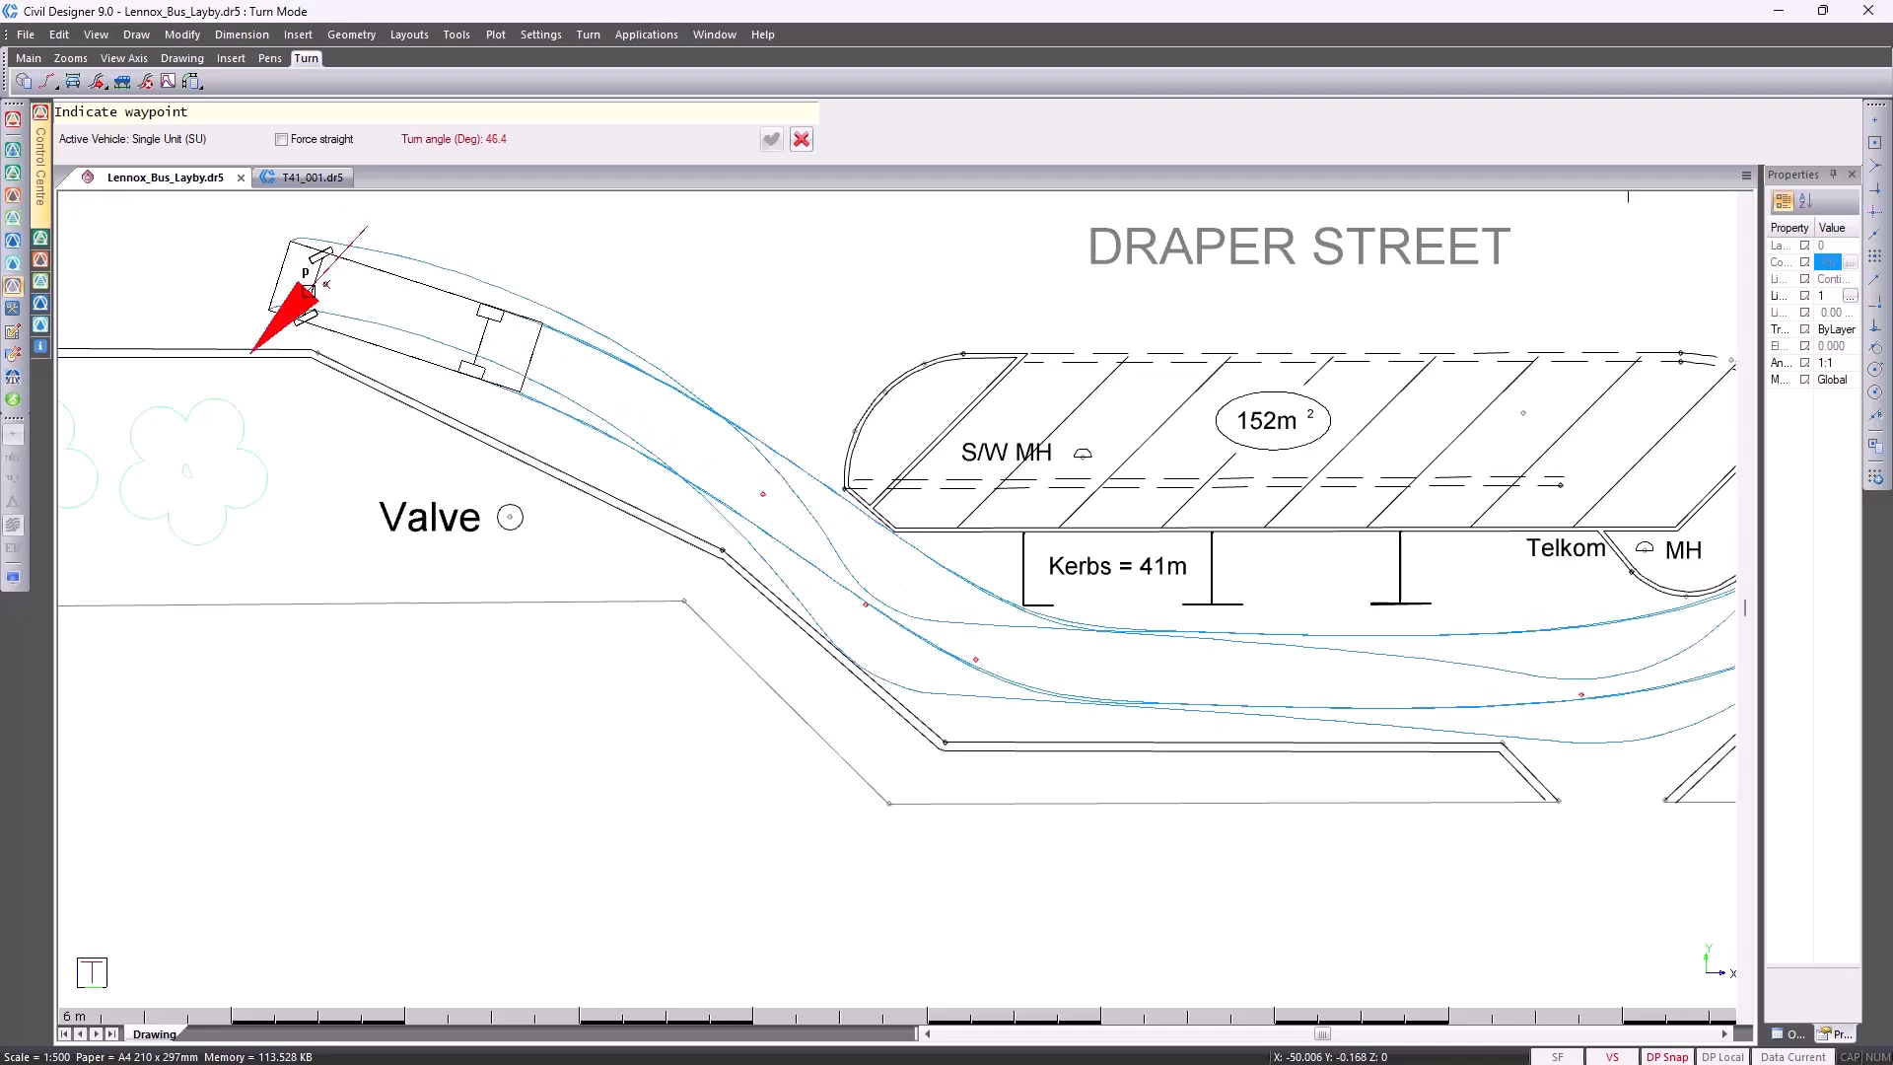
scroll(307, 288, down, 1)
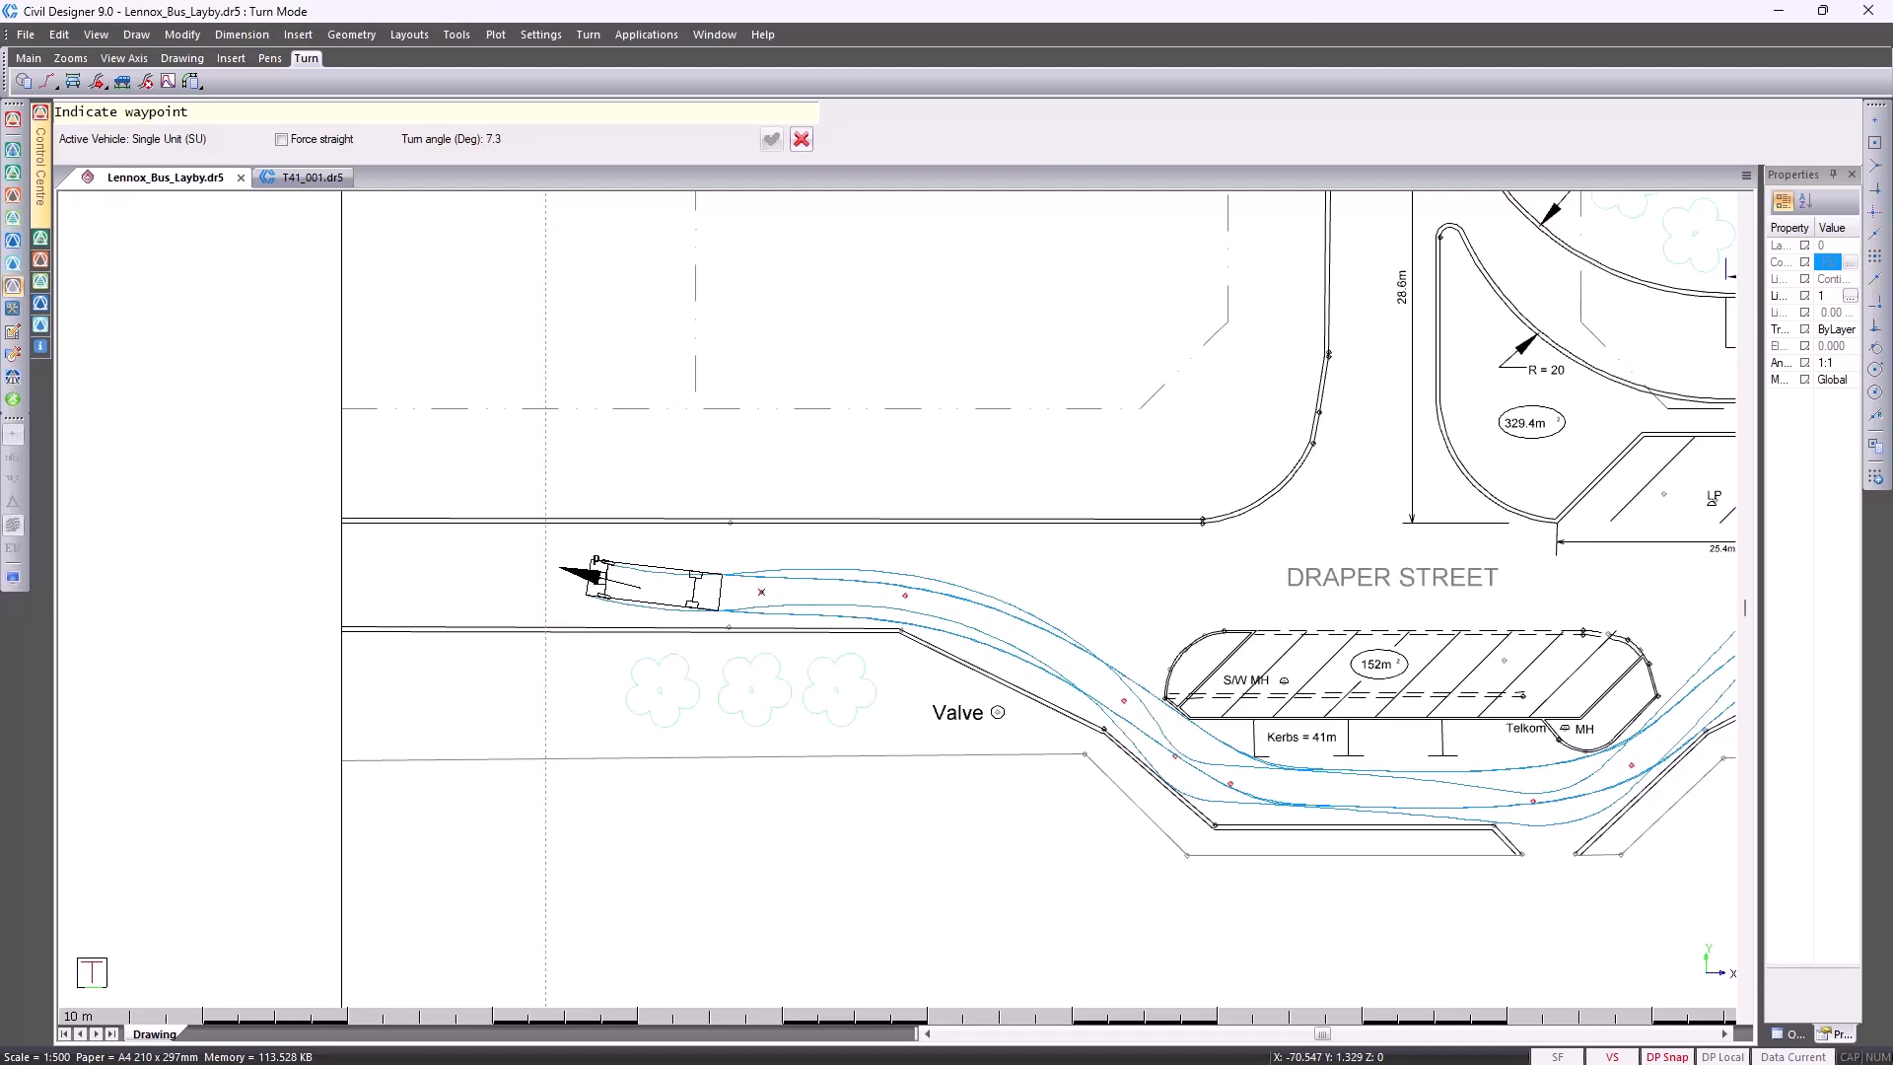
Try the Force Straight option at the path's west end, turn it off and cancel the last waypoint
right_click(600, 584)
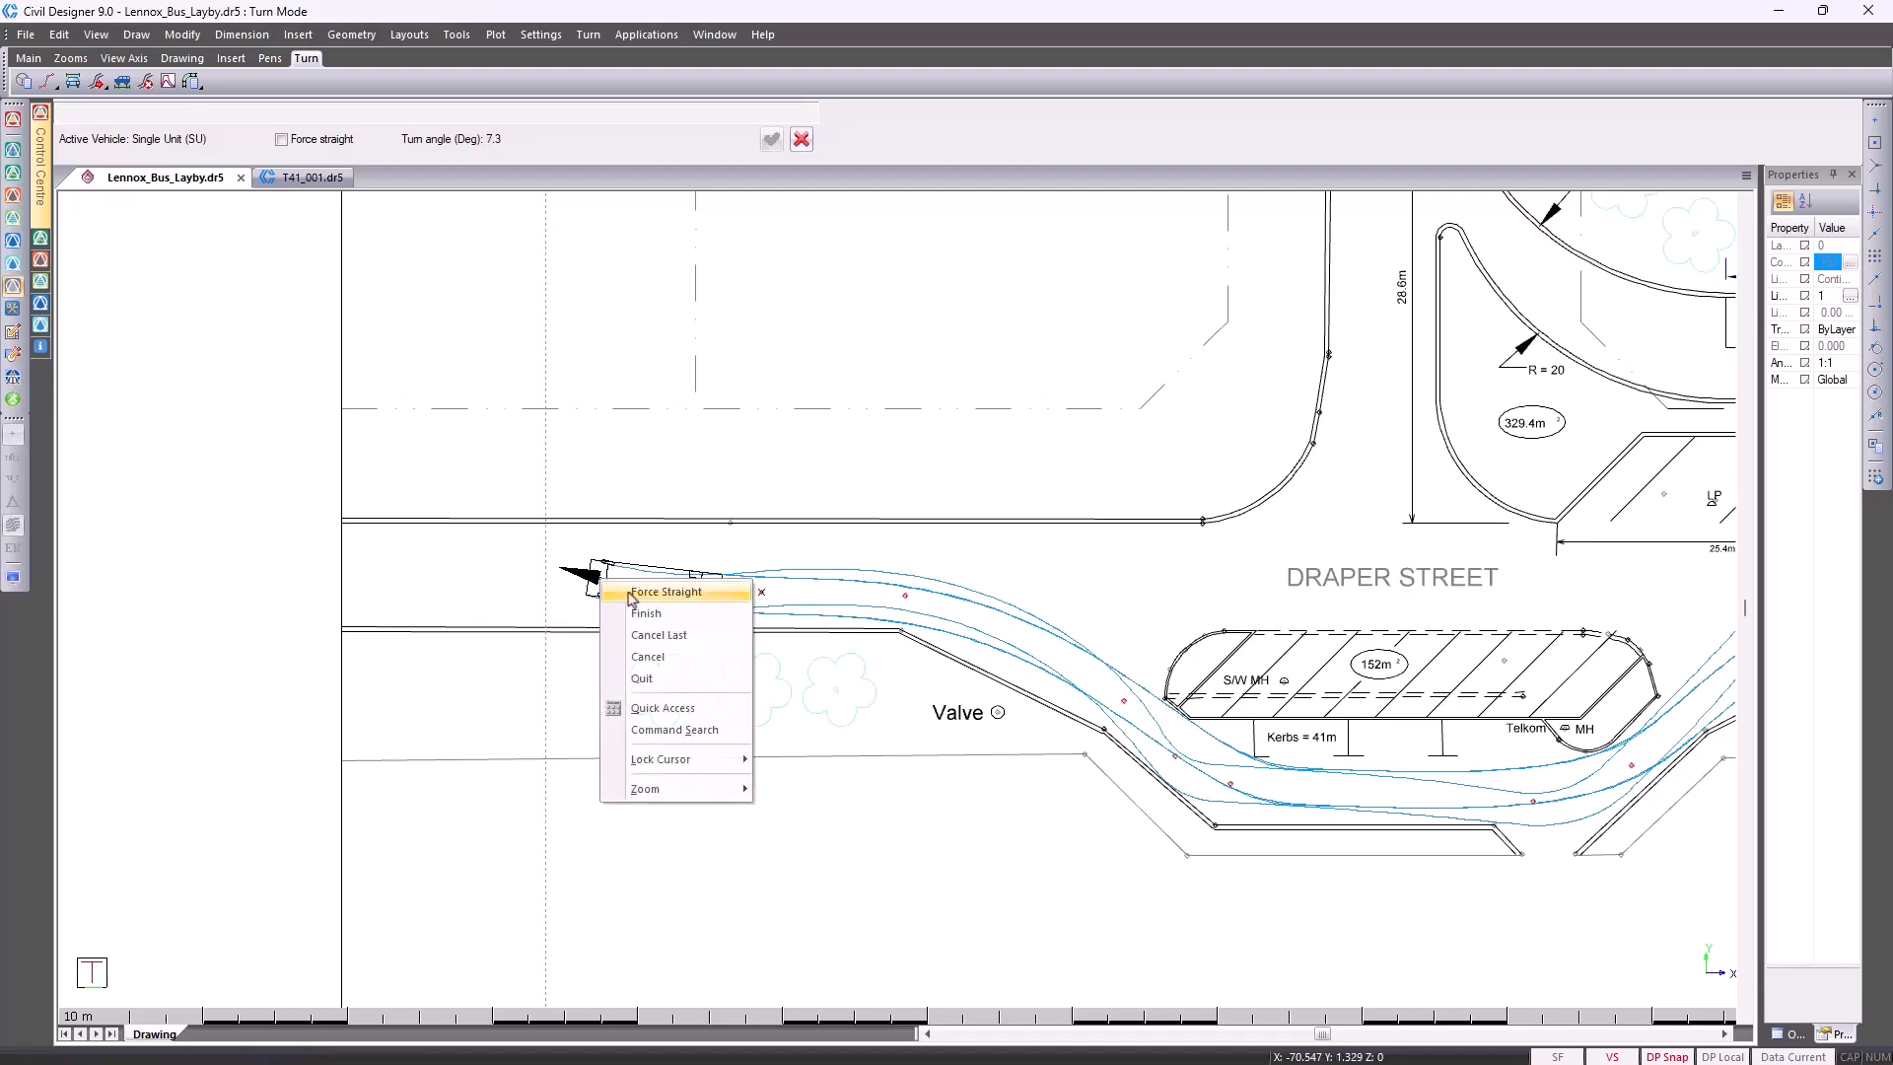
click(632, 591)
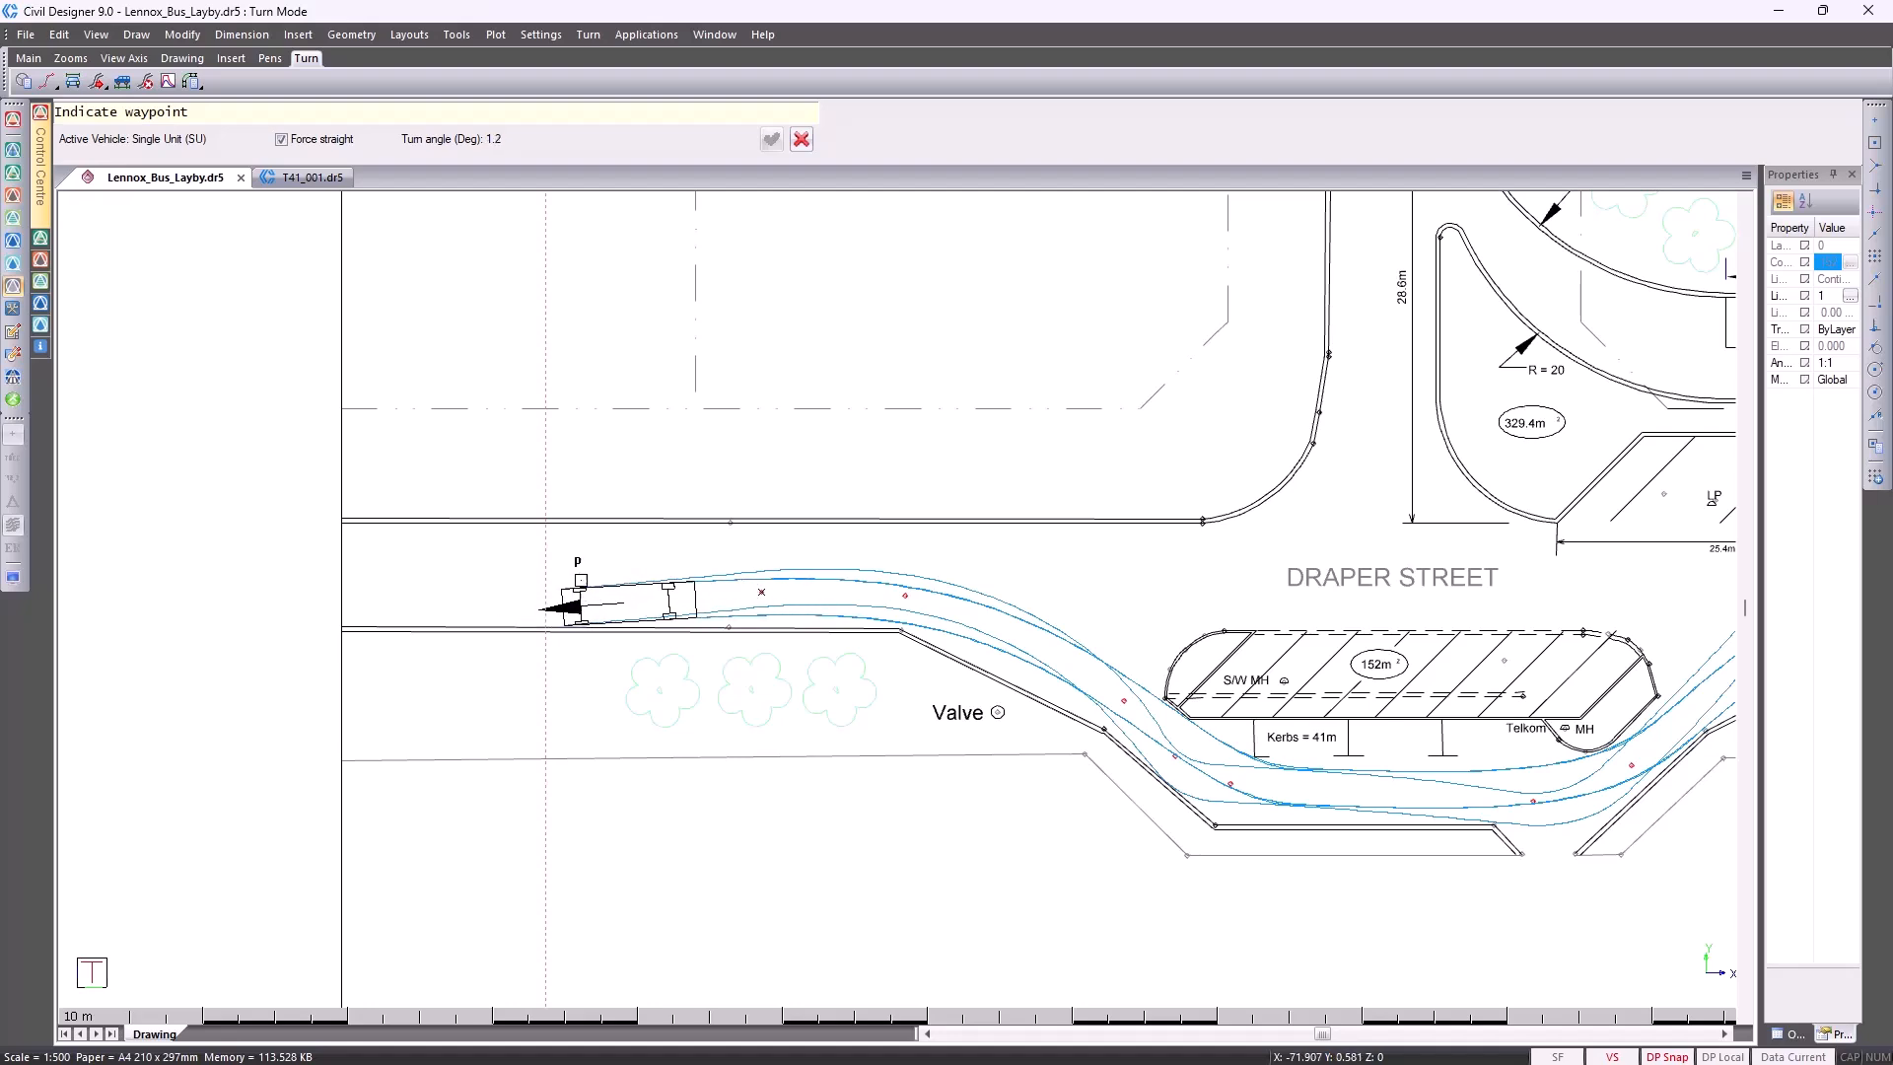
click(282, 141)
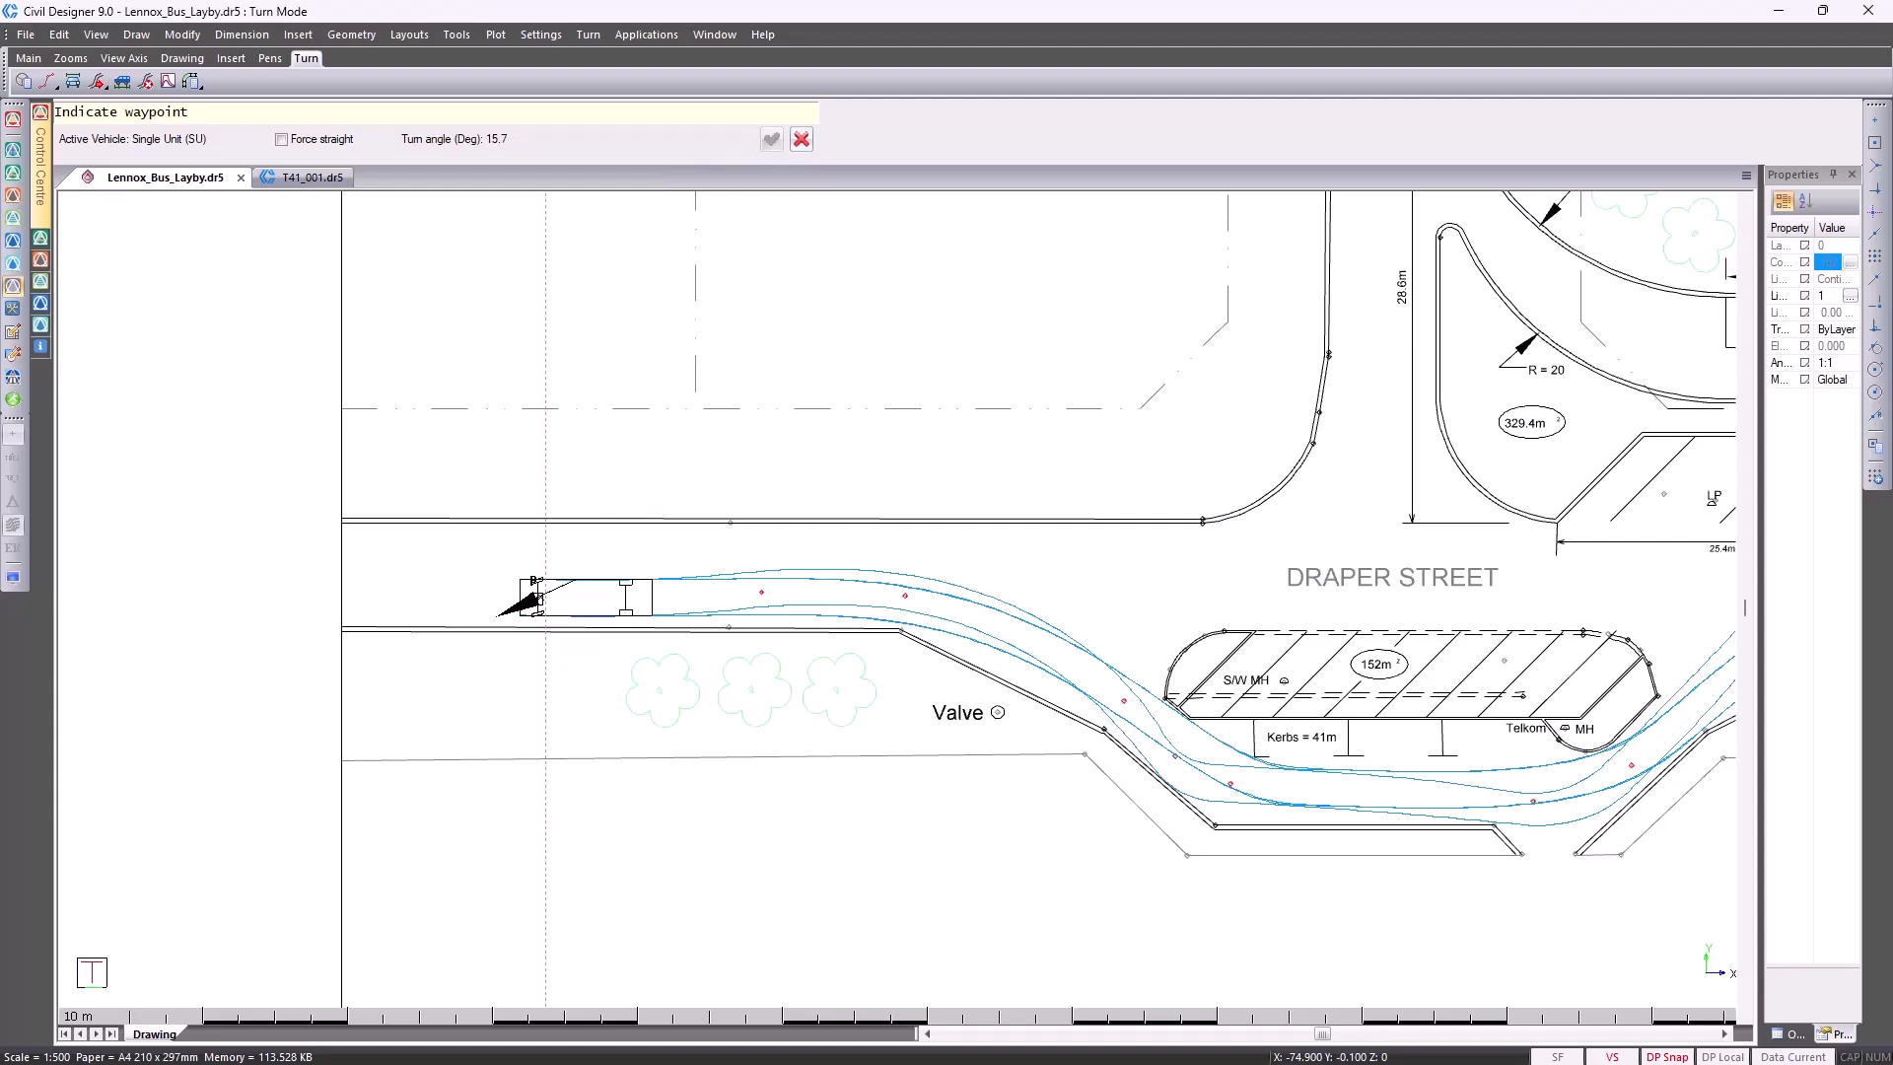
right_click(537, 600)
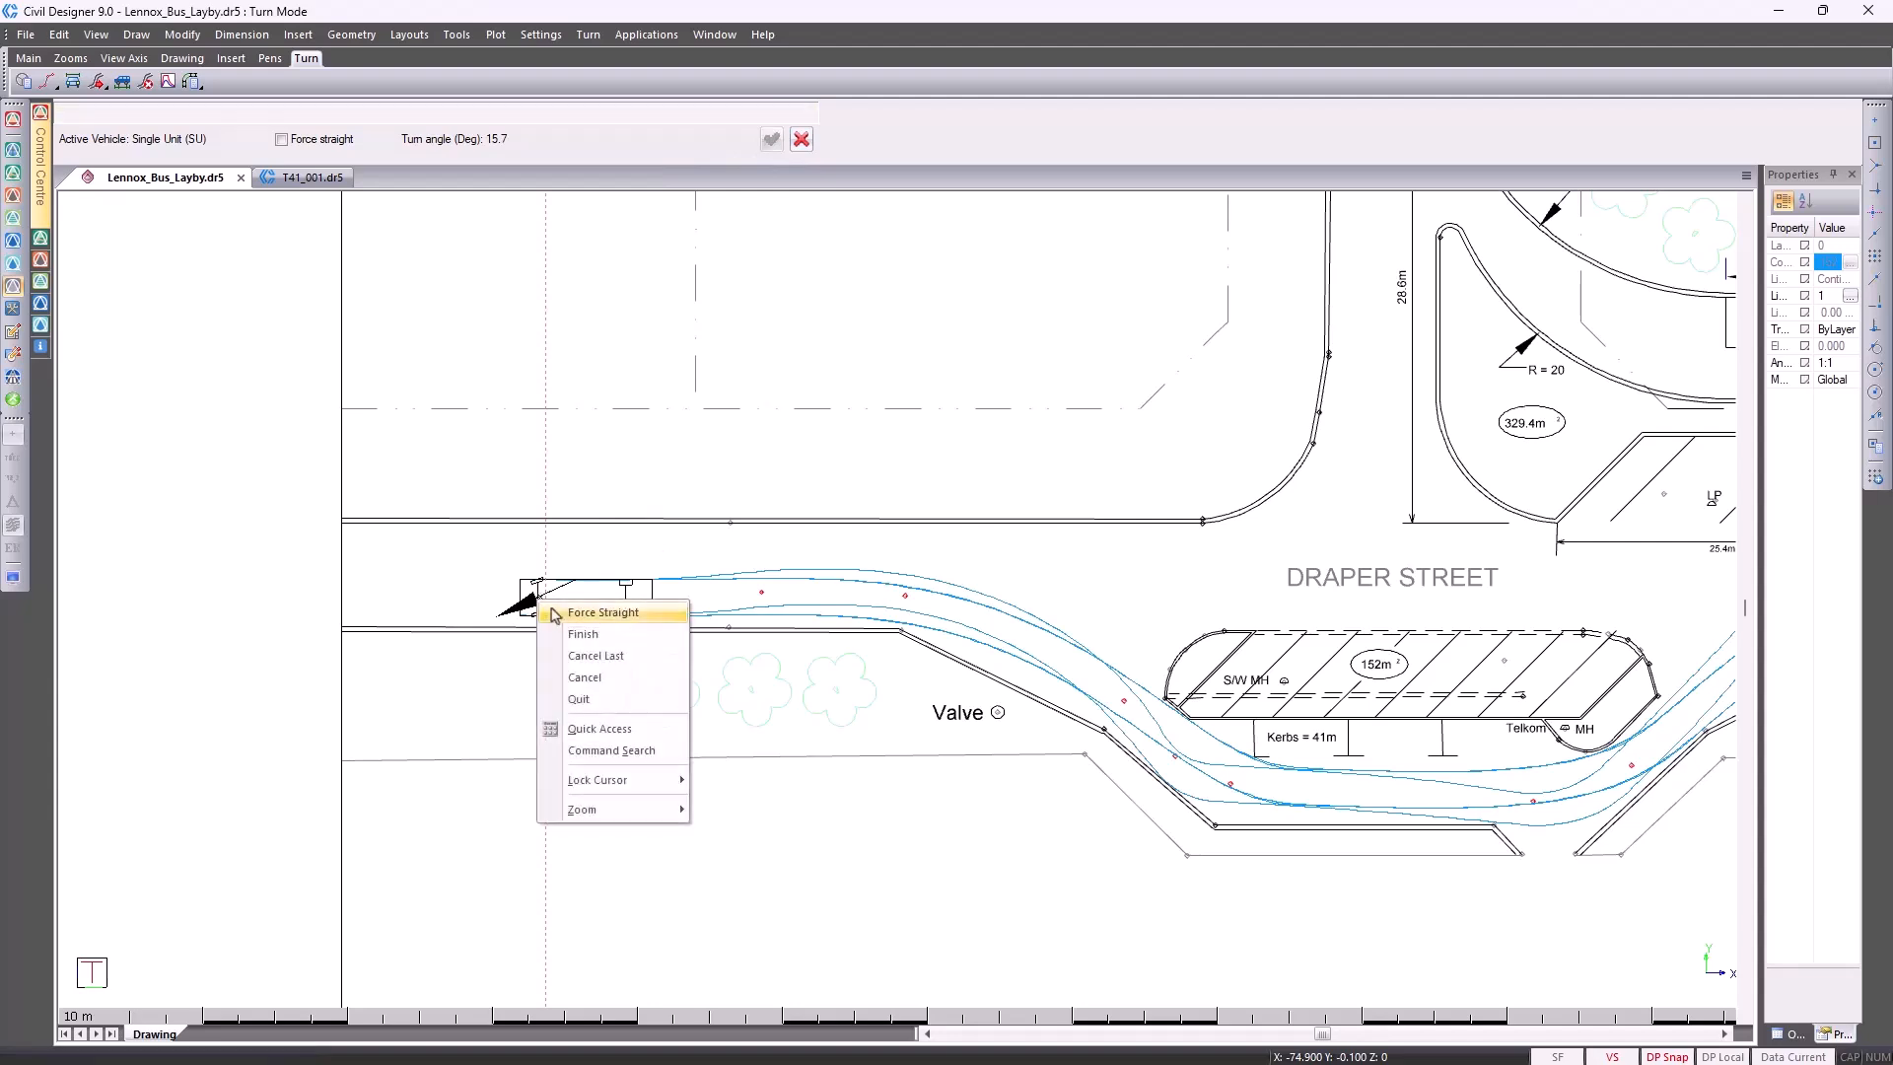
click(568, 657)
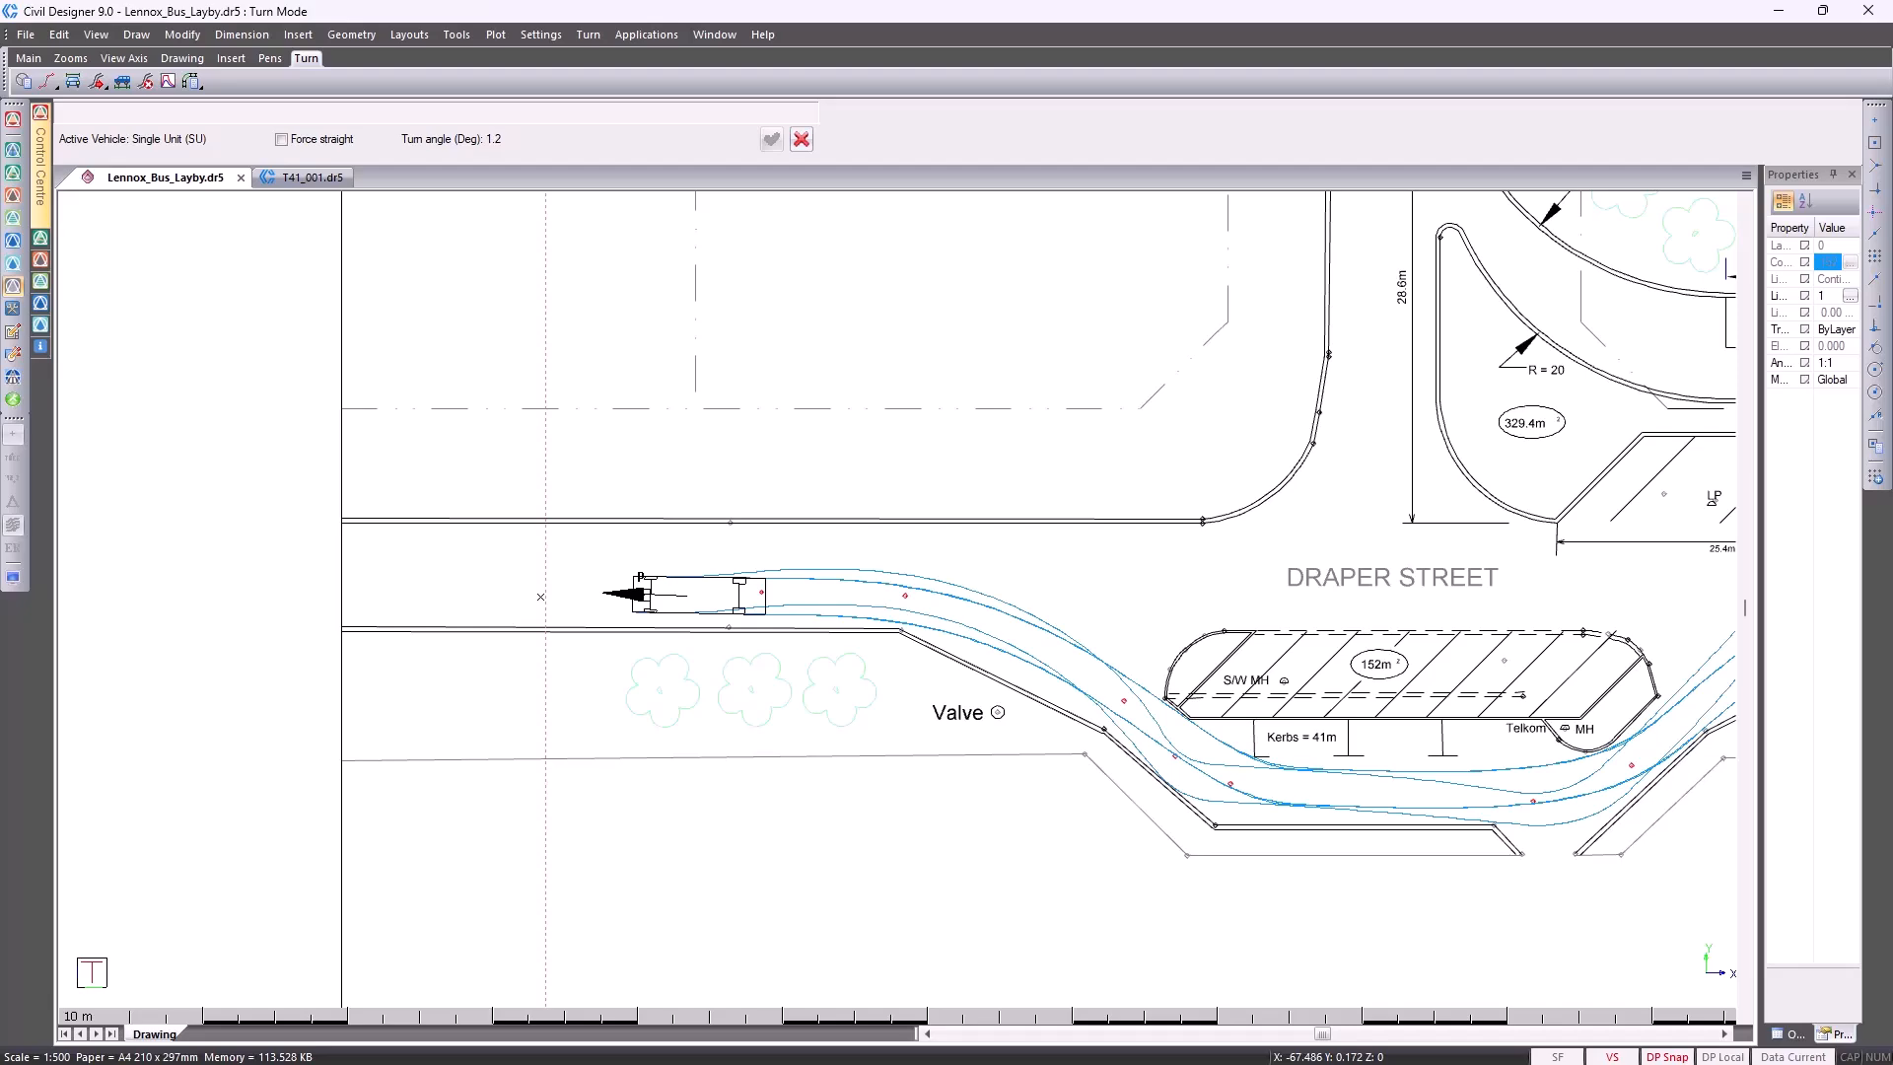
Finish the dynamic simulation at the vehicle's current position at the west end of Draper Street
middle_drag(644, 598, 115, 714)
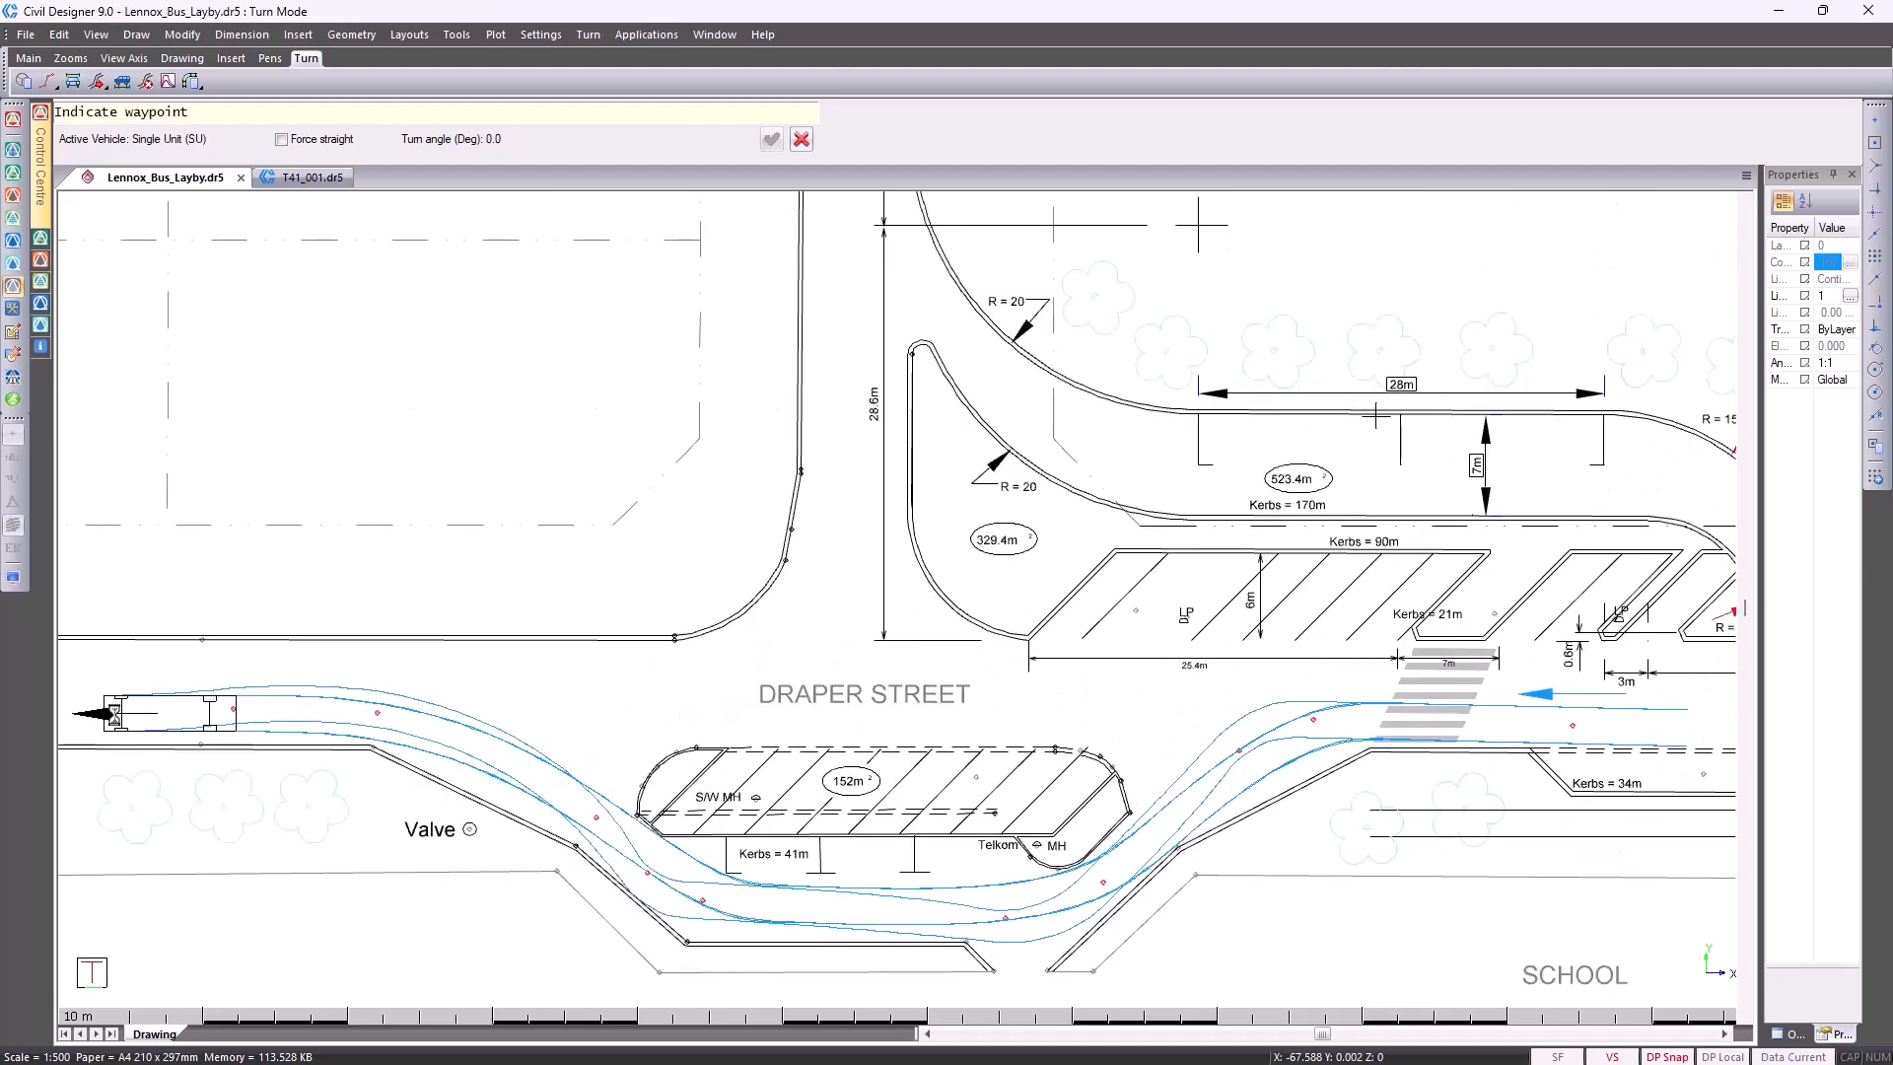
right_click(115, 715)
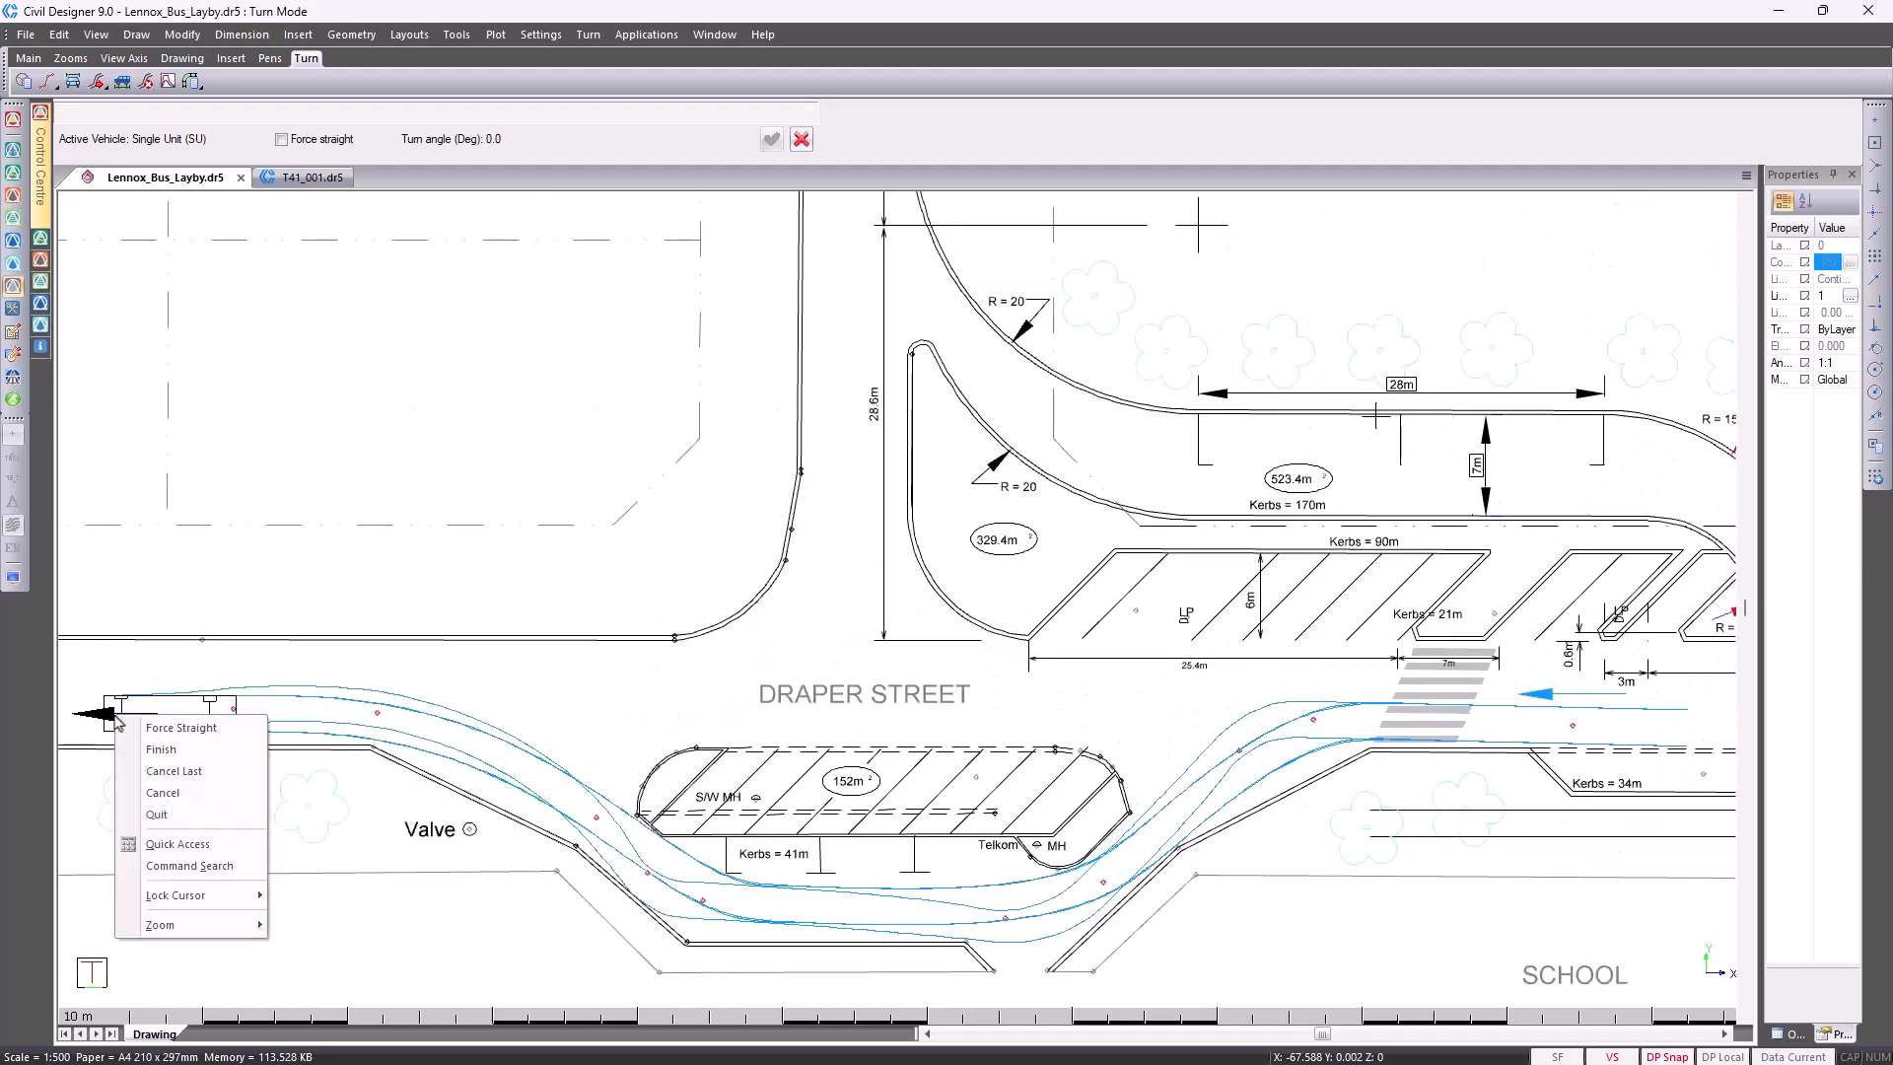
click(161, 749)
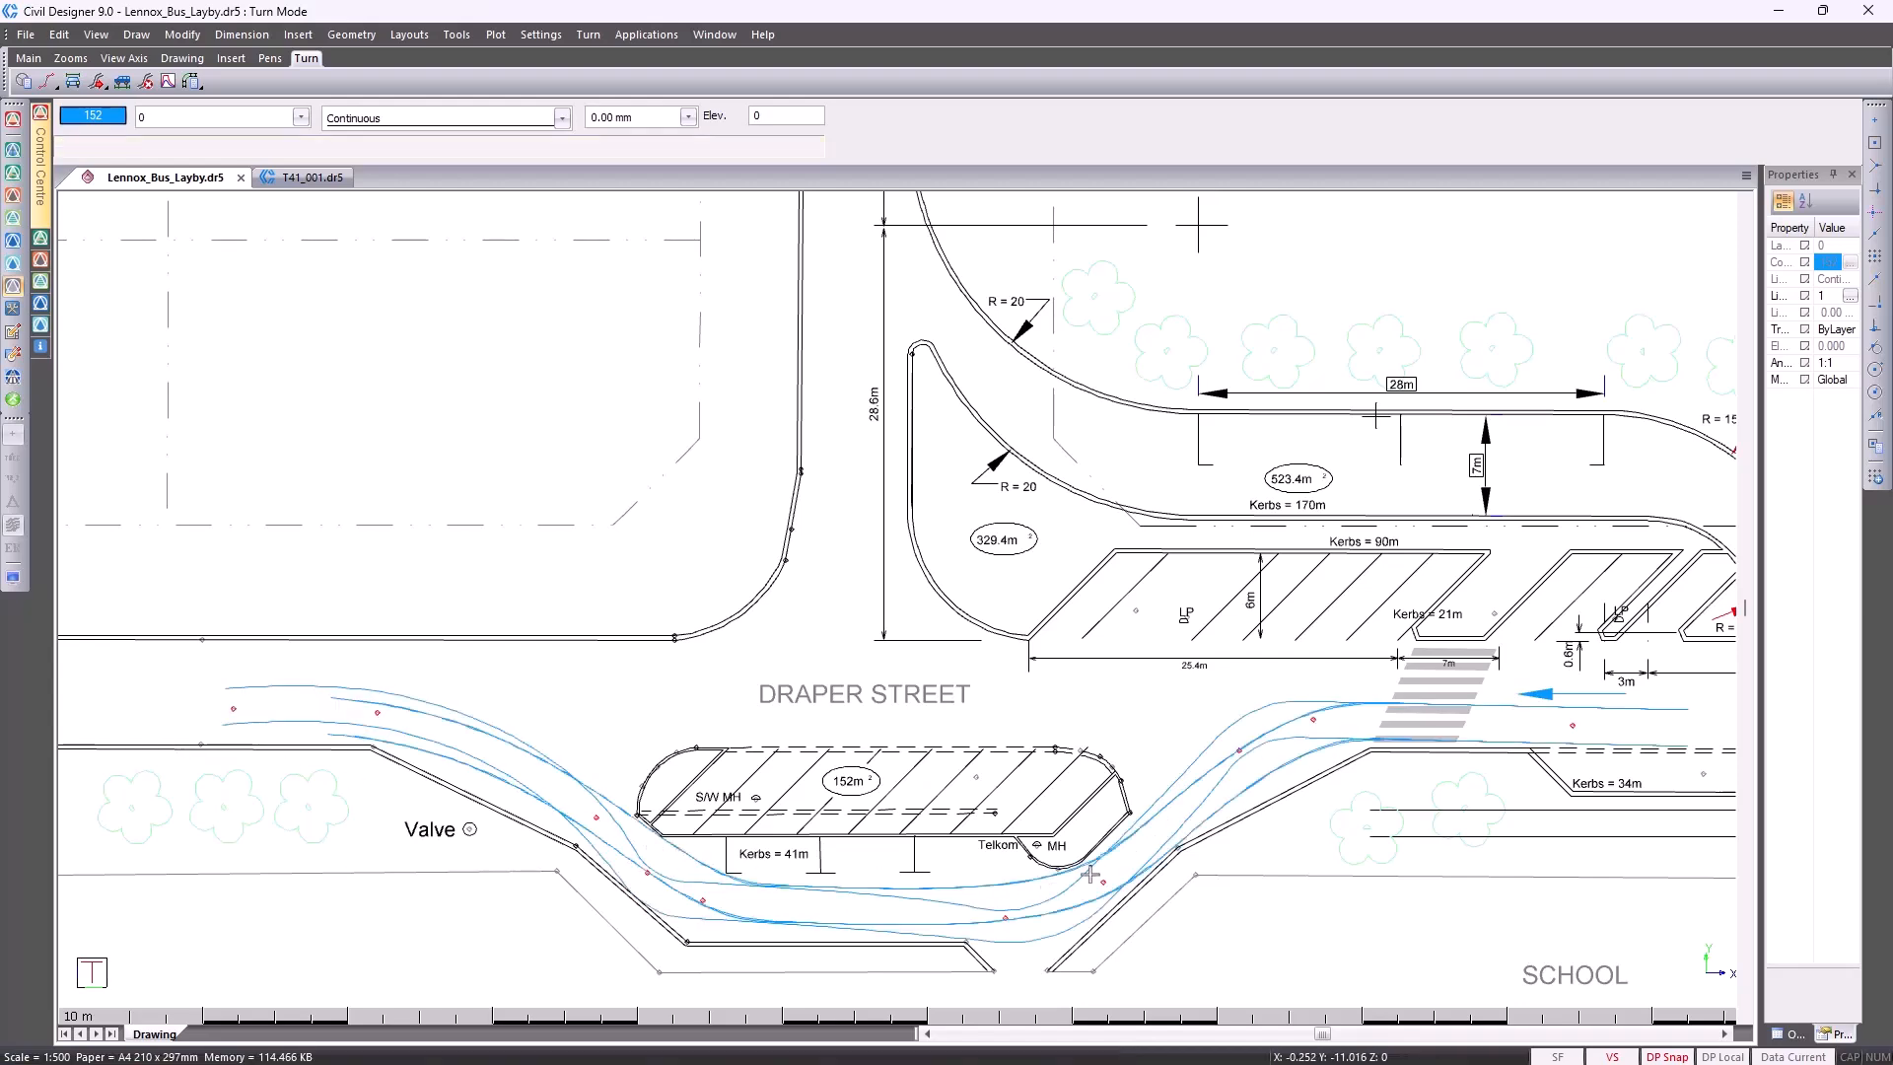
Examine the swept path's clearance from the kerbs at the east and west ends of the 152 m² island
scroll(1149, 853, up, 2)
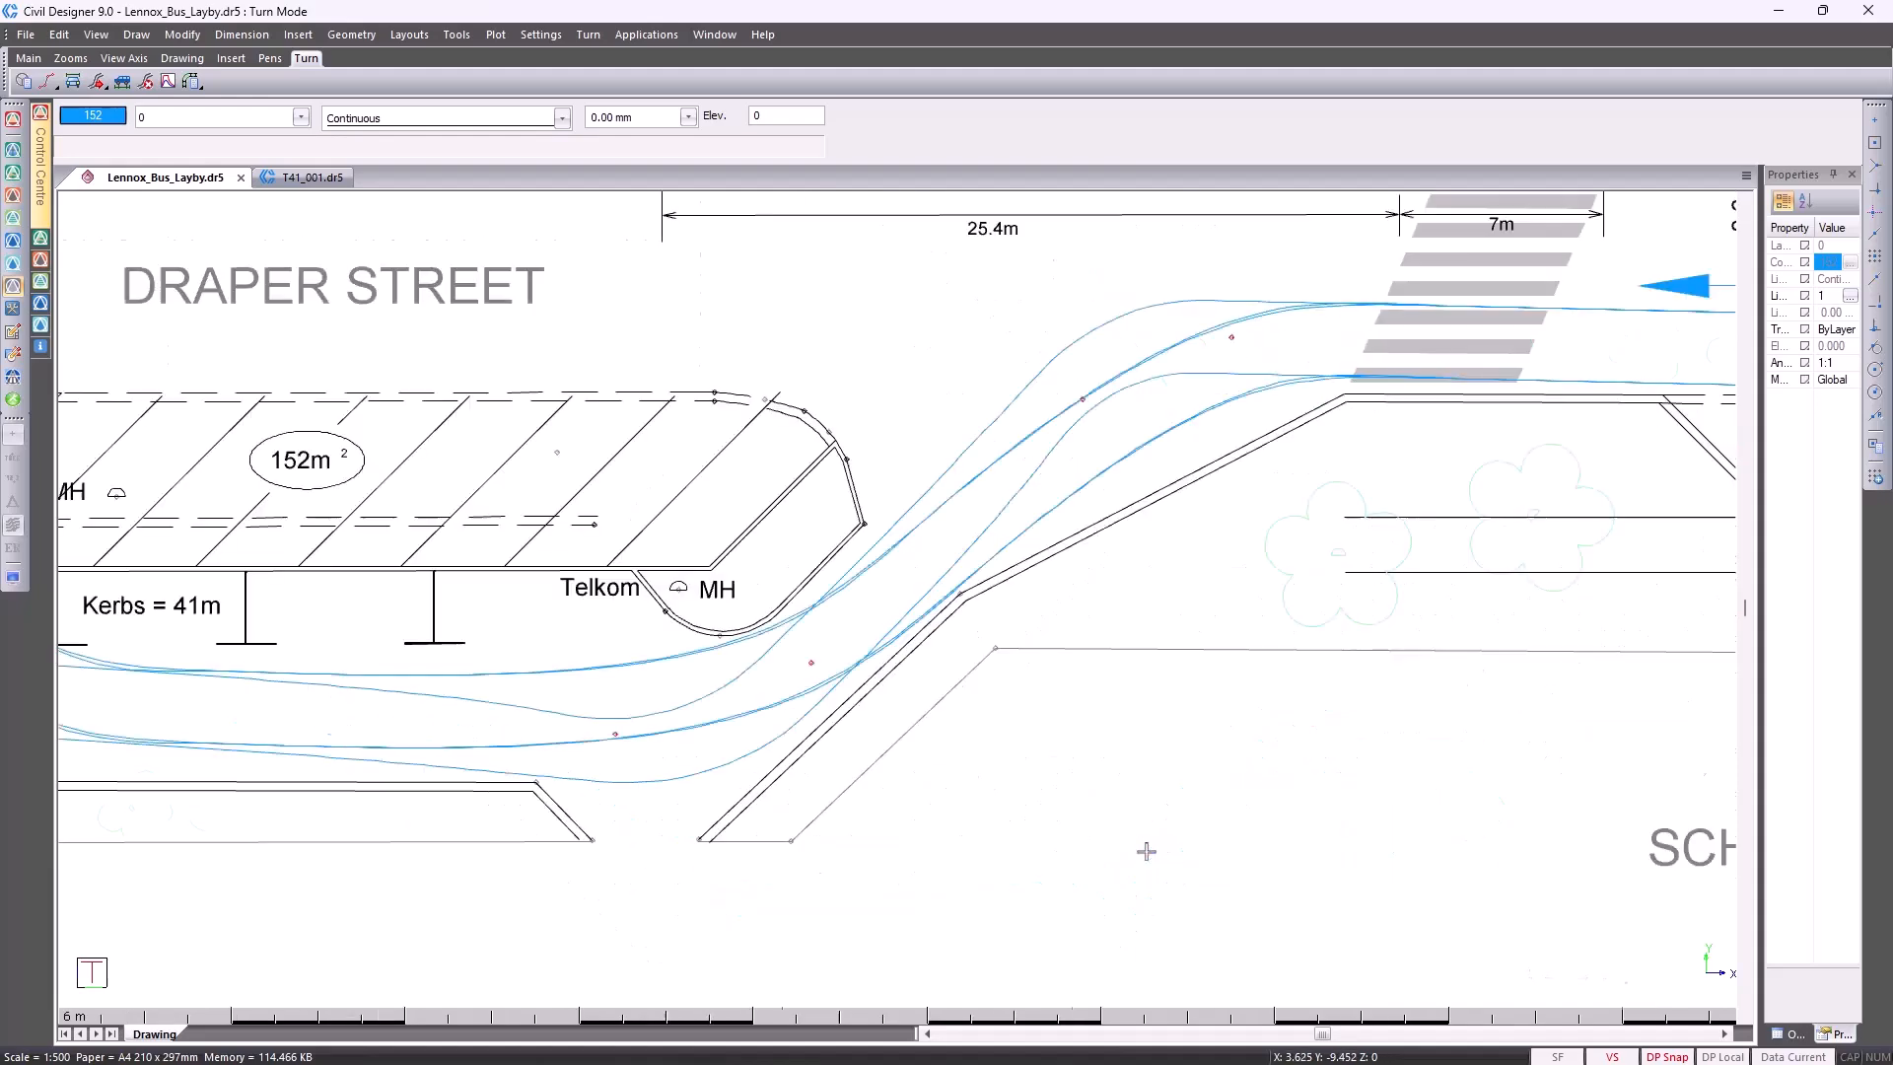
scroll(891, 594, up, 2)
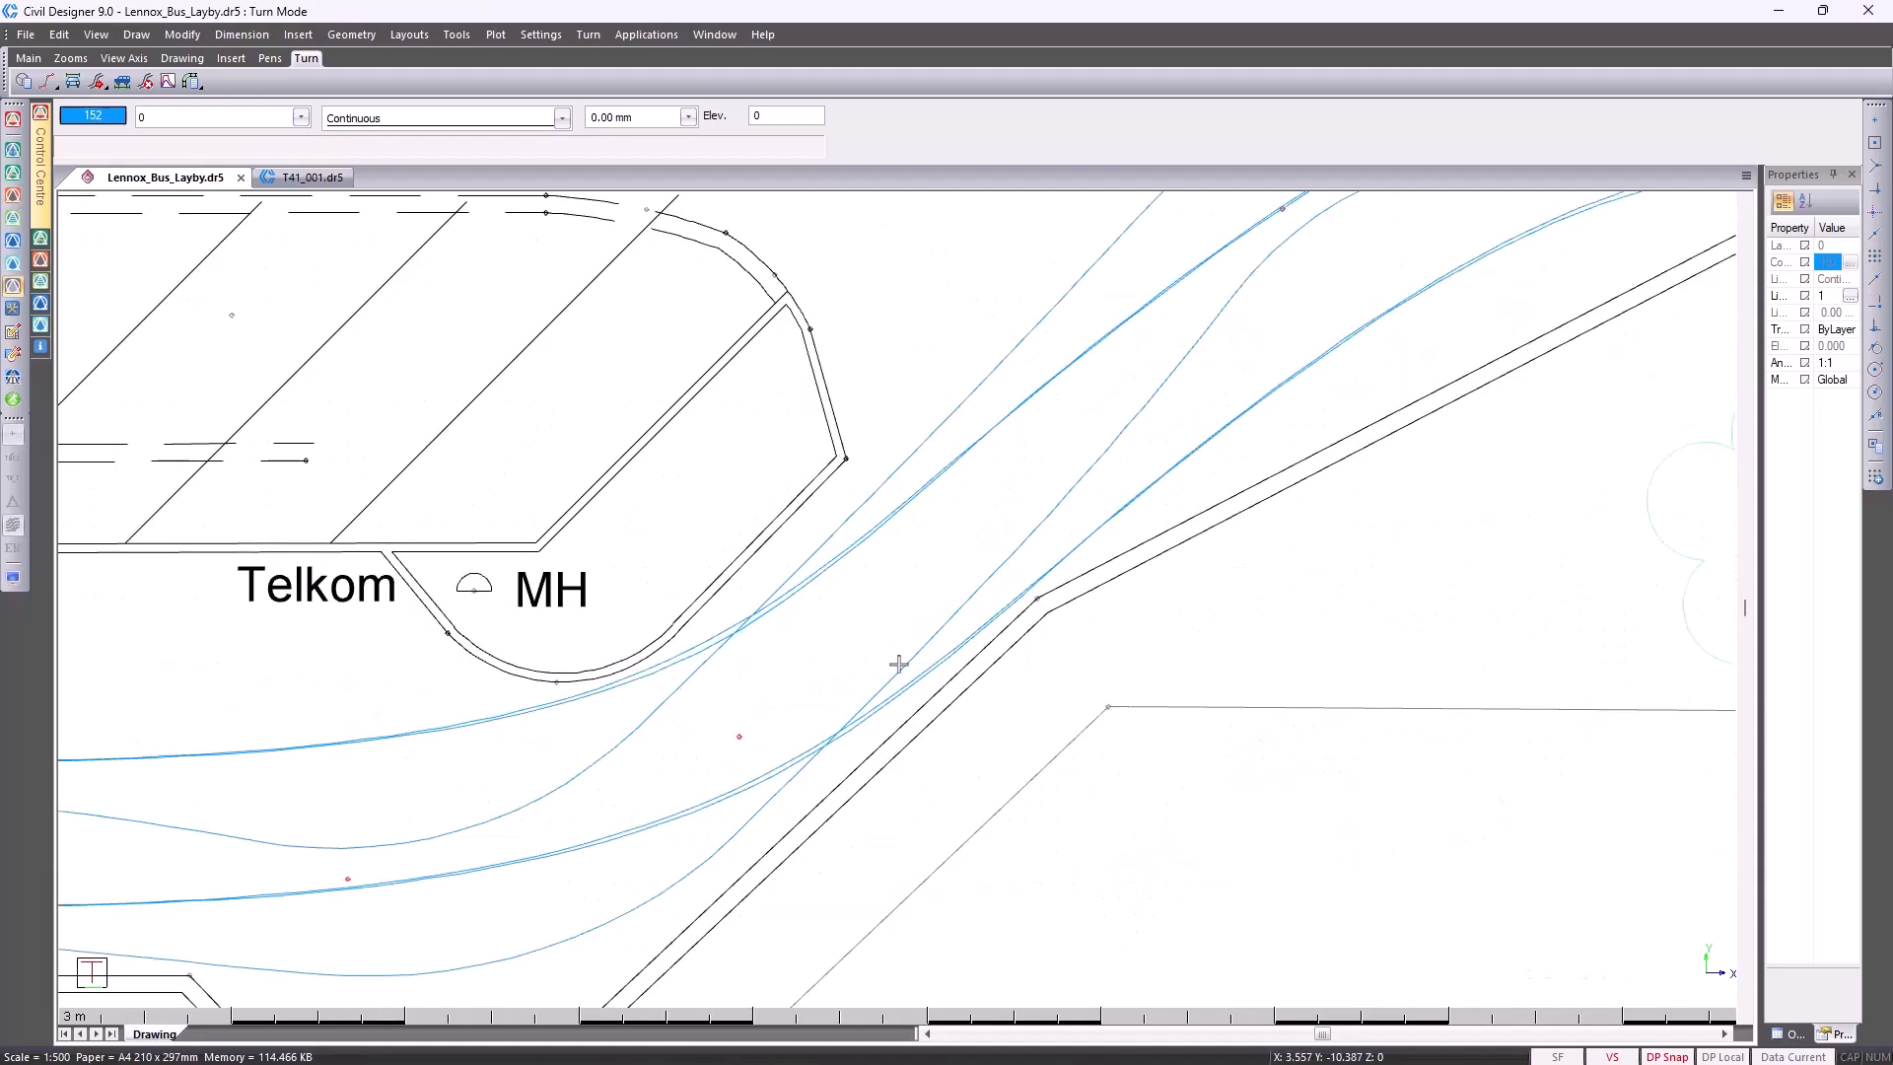
scroll(528, 782, down, 2)
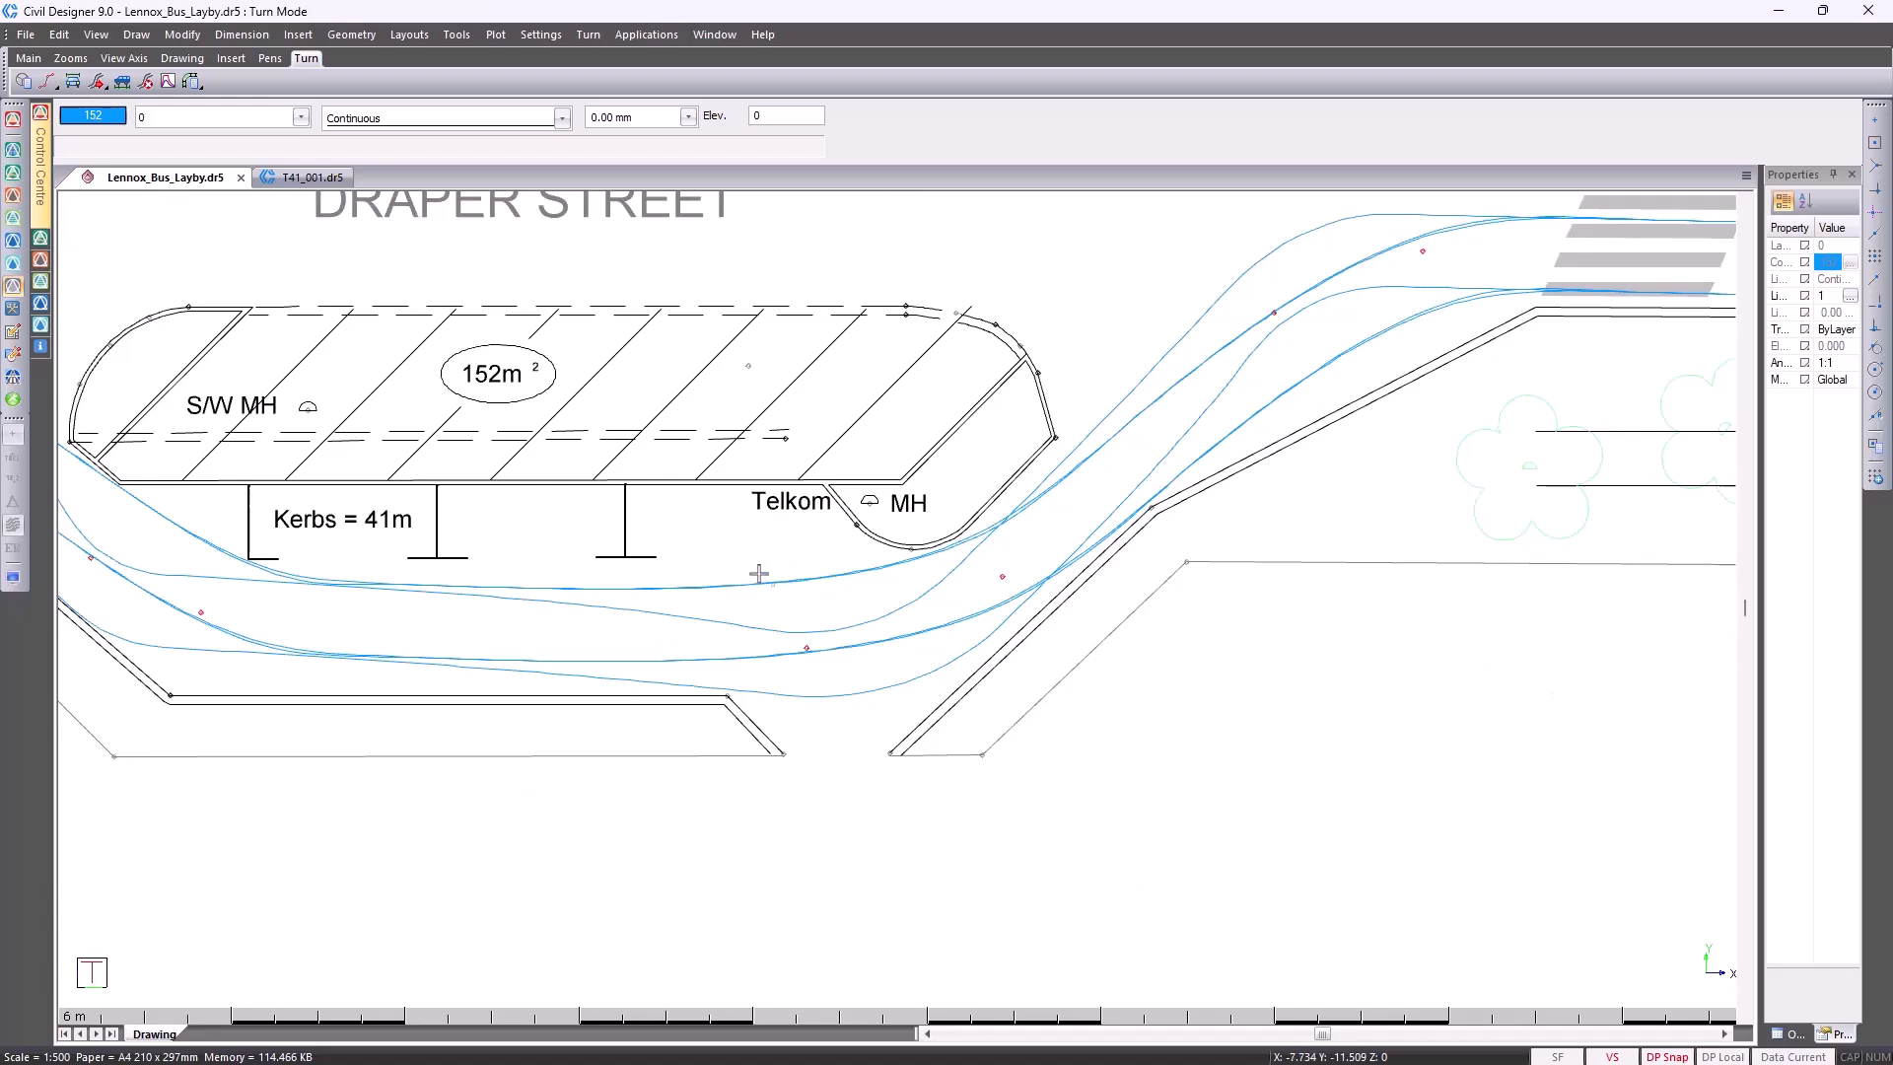
scroll(786, 598, down, 2)
scroll(578, 567, up, 4)
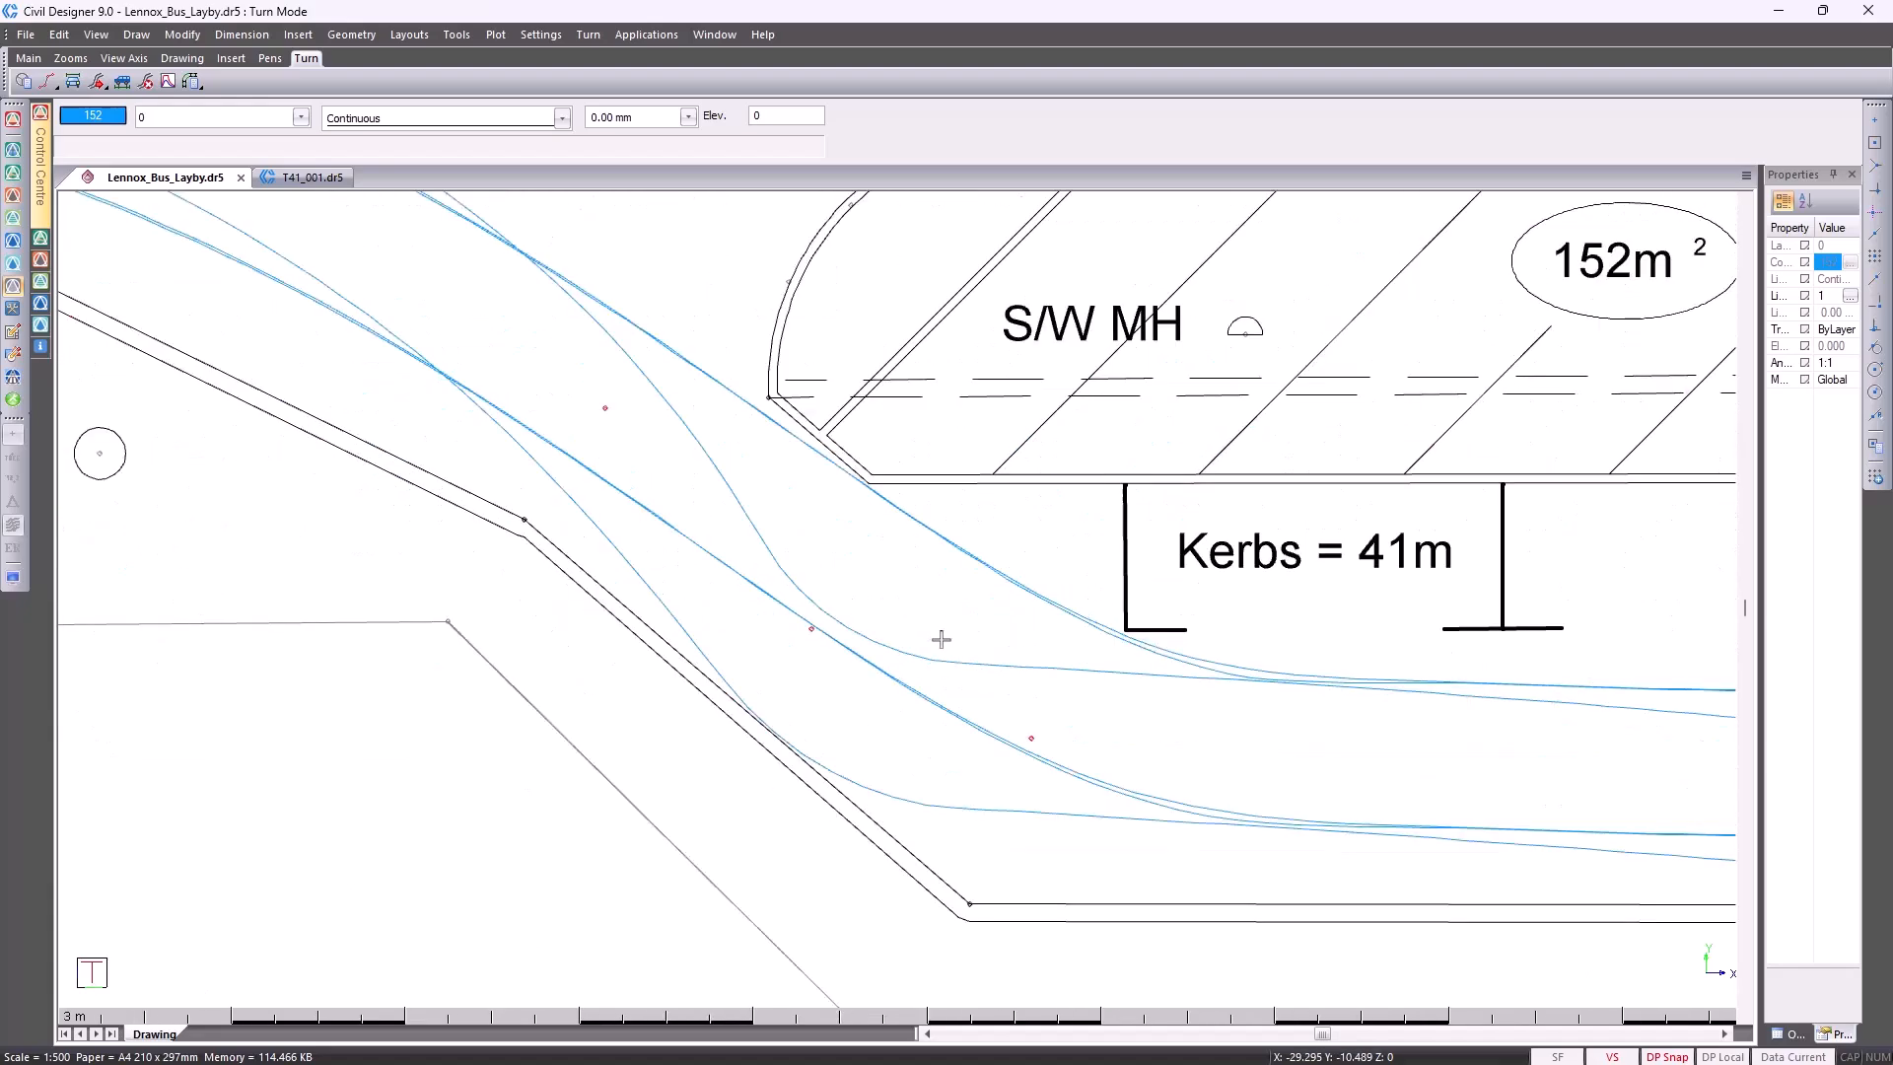